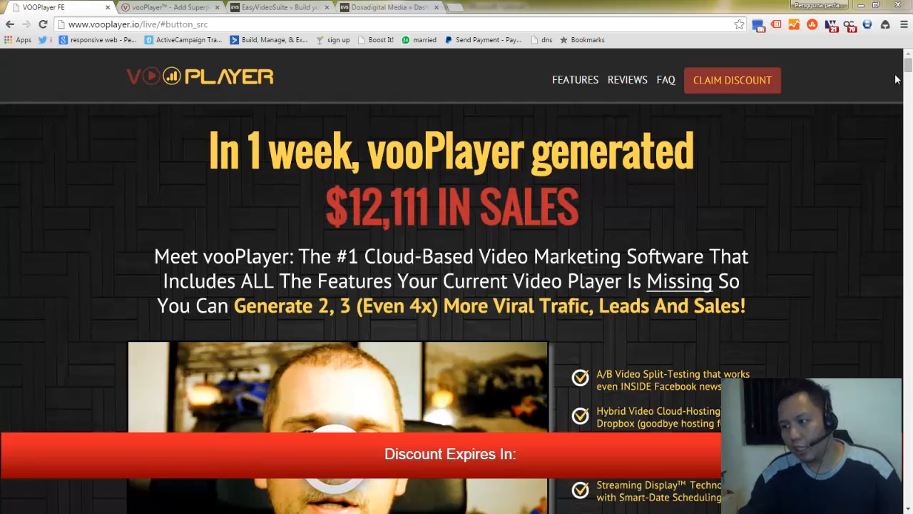
Step: Review the vooPlayer sales page's purchase offer and its Bronze, Silver and Gold pricing plans
{"action": "scroll", "coordinate": [698, 275], "scroll_direction": "down", "scroll_amount": 5}
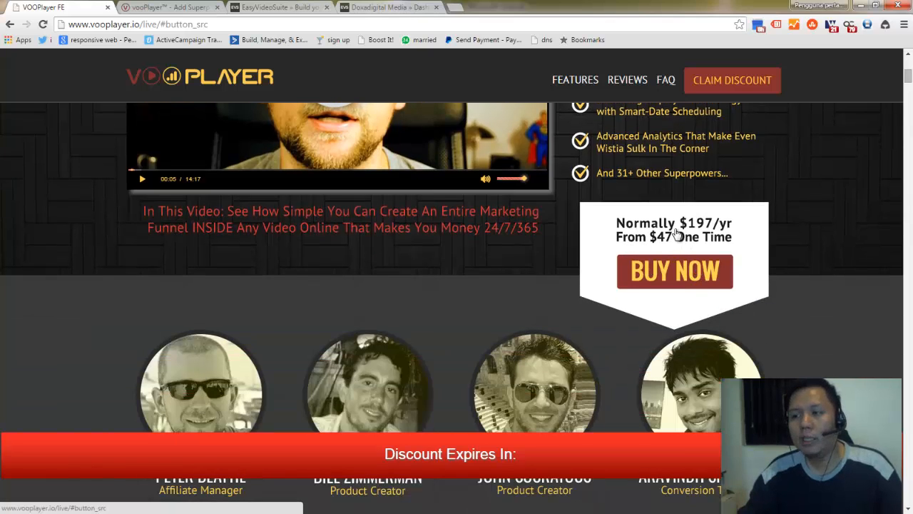
{"action": "left_click", "coordinate": [659, 269]}
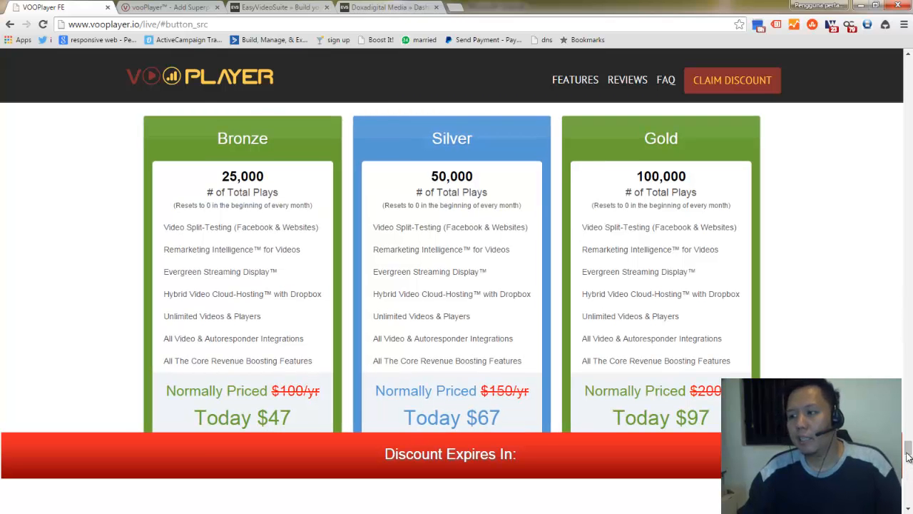
{"action": "left_click_drag", "start_coordinate": [908, 448], "coordinate": [906, 66]}
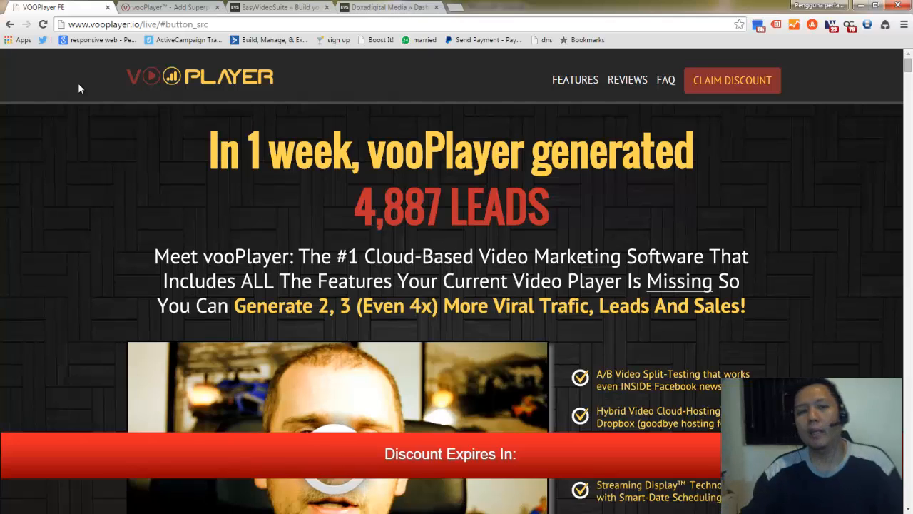
Step: Switch to the vooPlayer video dashboard and open the WPProfitBuilder Demo video for editing
{"action": "left_click", "coordinate": [146, 8]}
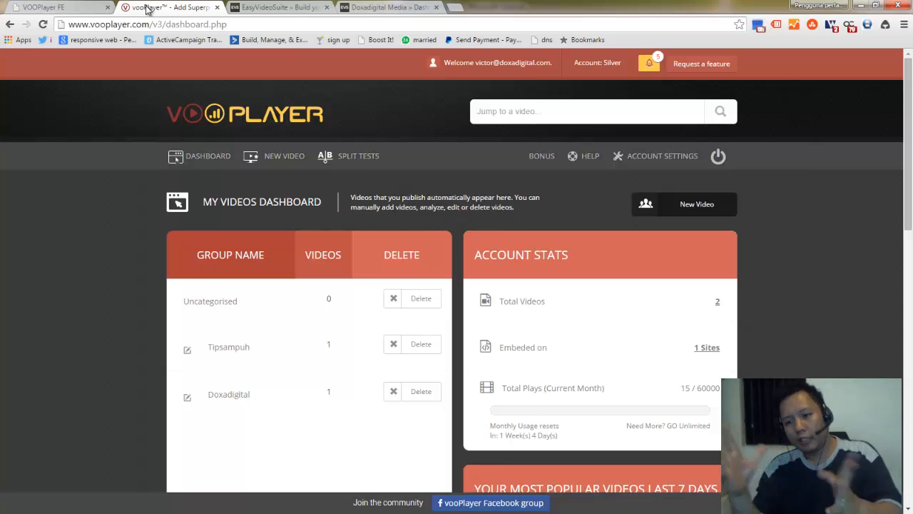
{"action": "scroll", "coordinate": [155, 239], "scroll_direction": "down", "scroll_amount": 5}
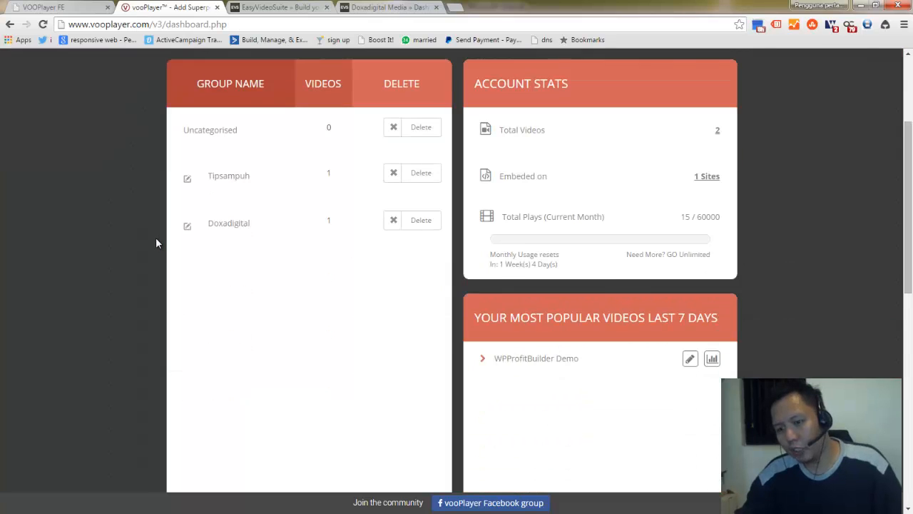
{"action": "scroll", "coordinate": [156, 238], "scroll_direction": "down", "scroll_amount": 2}
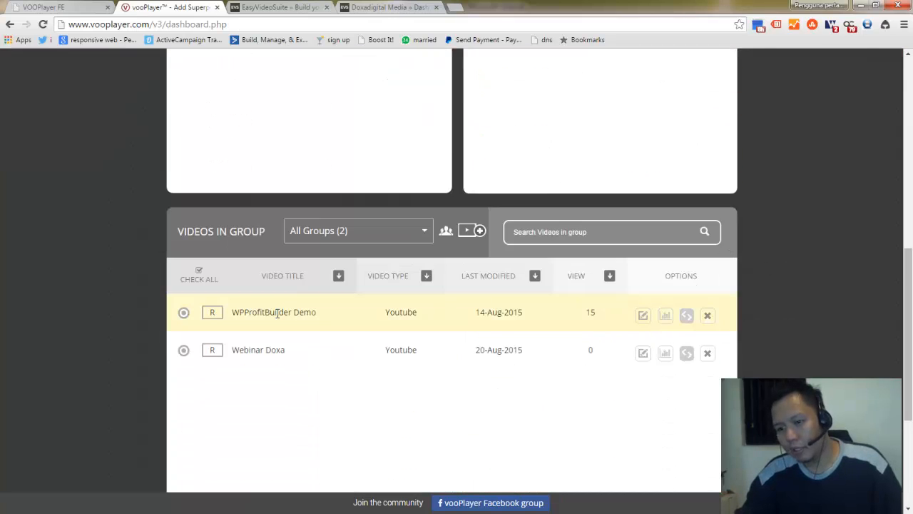
{"action": "left_click", "coordinate": [642, 318]}
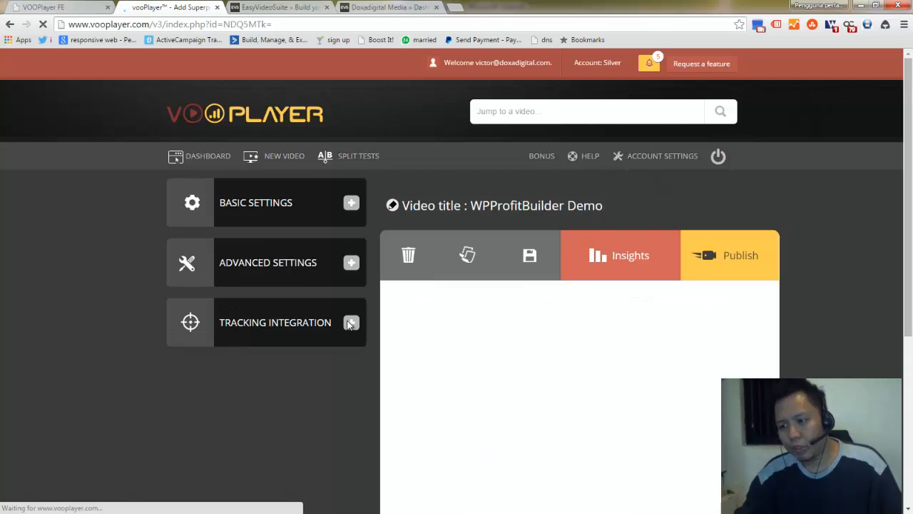
Step: Move the video's timeline playhead to about 1:23 and pause playback there
{"action": "scroll", "coordinate": [357, 300], "scroll_direction": "down", "scroll_amount": 2}
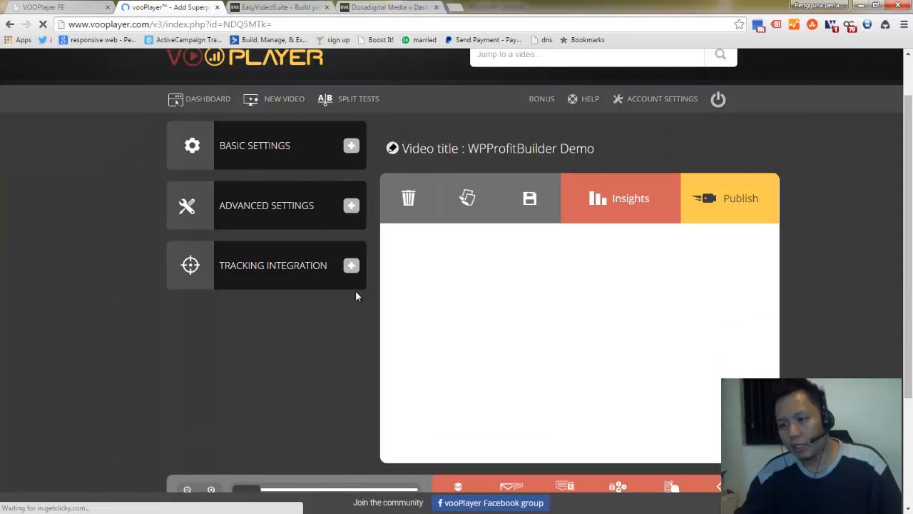
{"action": "scroll", "coordinate": [356, 296], "scroll_direction": "down", "scroll_amount": 1}
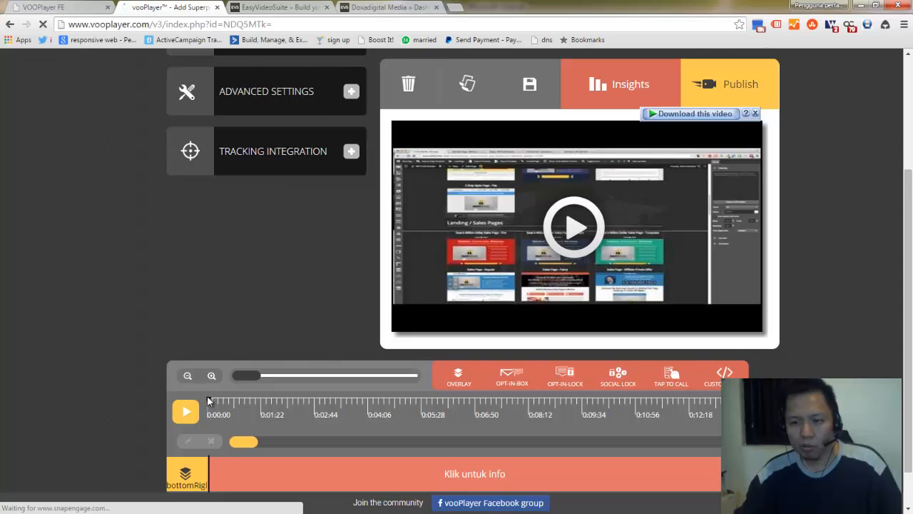
{"action": "left_click_drag", "start_coordinate": [207, 398], "coordinate": [262, 401]}
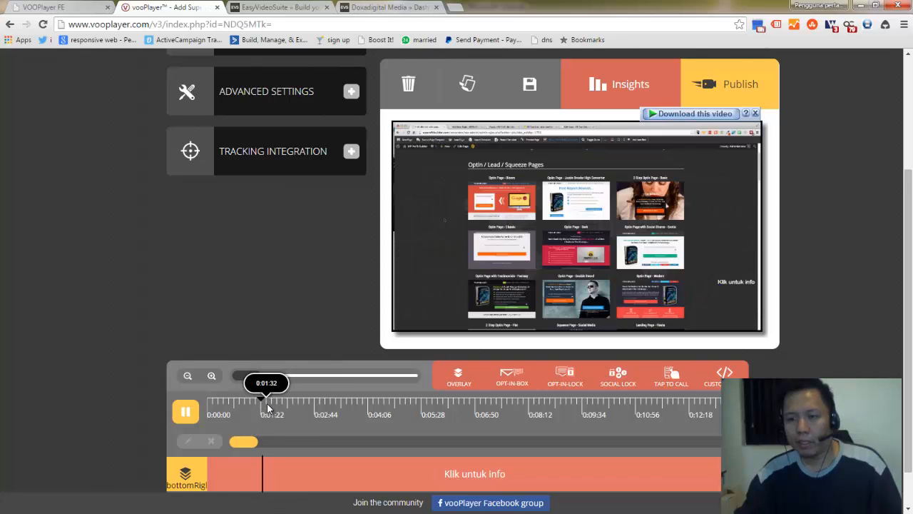
{"action": "left_click", "coordinate": [610, 260]}
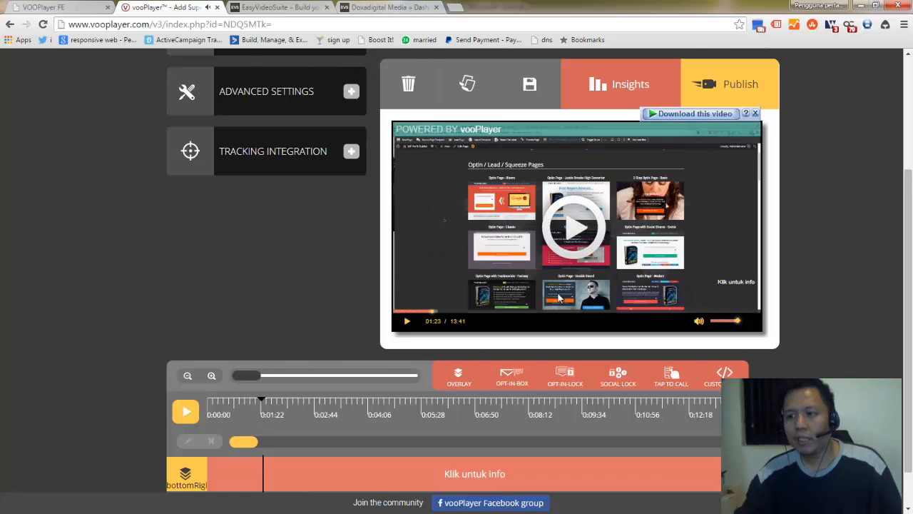
Step: Create an overlay with a start time of 1 m 00 s and a duration of 1 m 20 s
{"action": "left_click", "coordinate": [458, 378]}
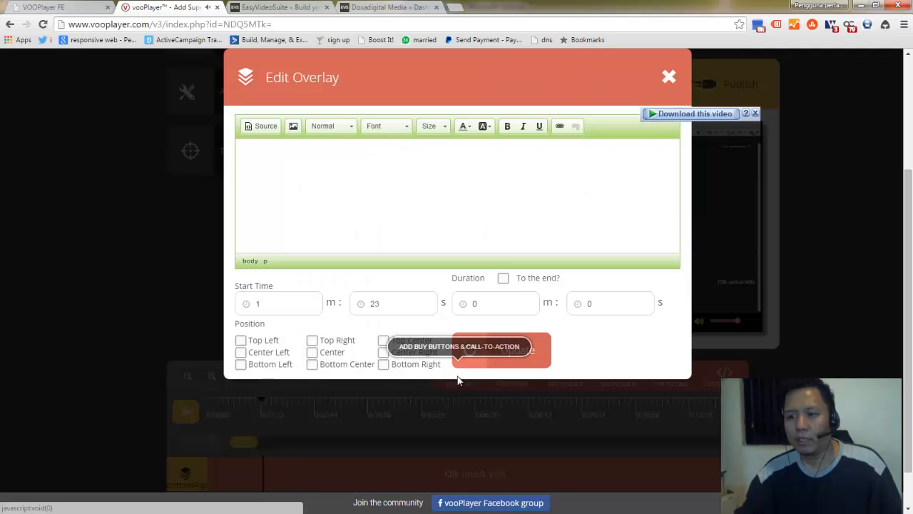
{"action": "double_click", "coordinate": [387, 303]}
{"action": "left_click", "coordinate": [379, 303]}
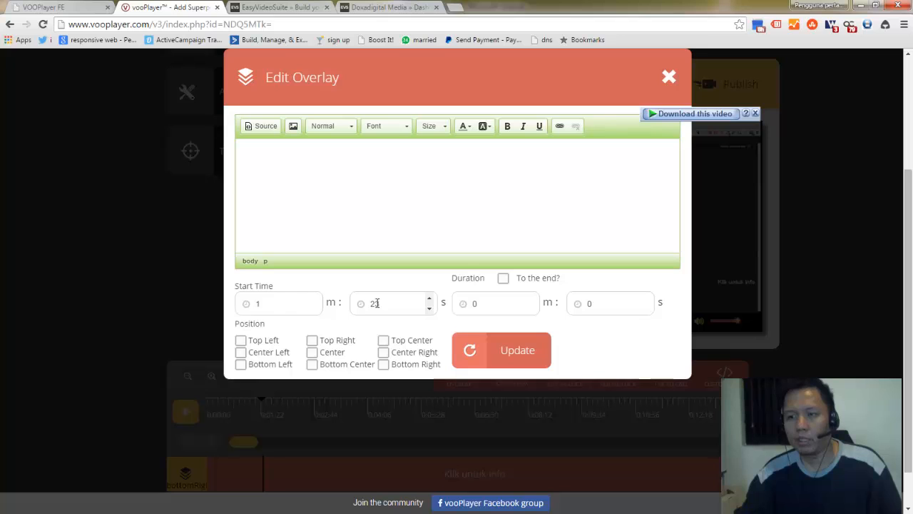
{"action": "left_click", "coordinate": [430, 309]}
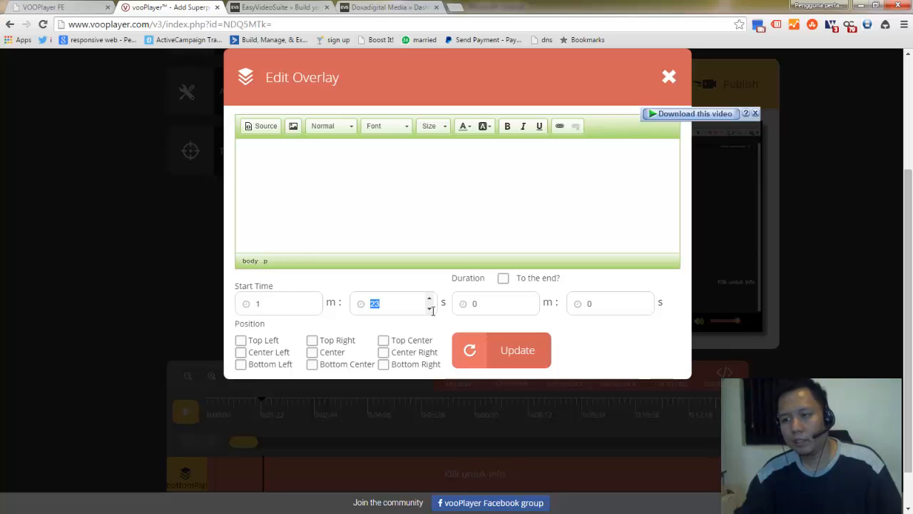
{"action": "type", "text": "00"}
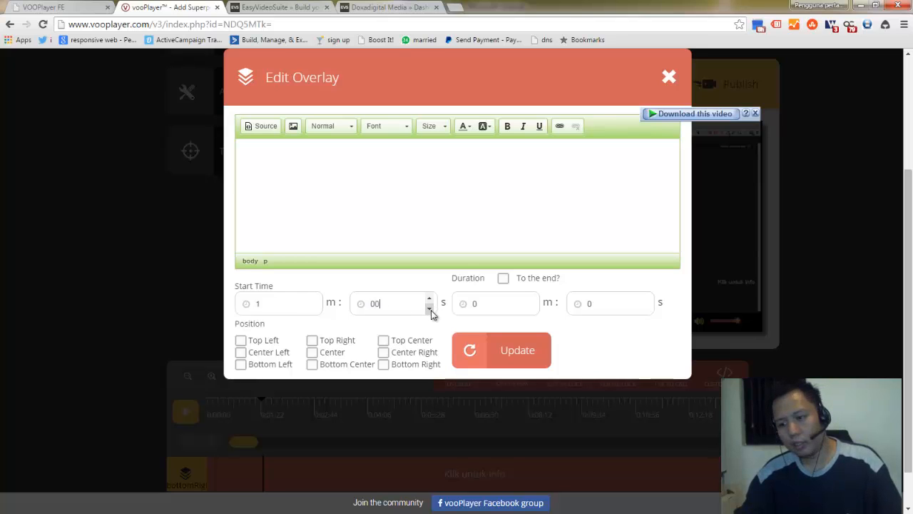
{"action": "left_click", "coordinate": [489, 304]}
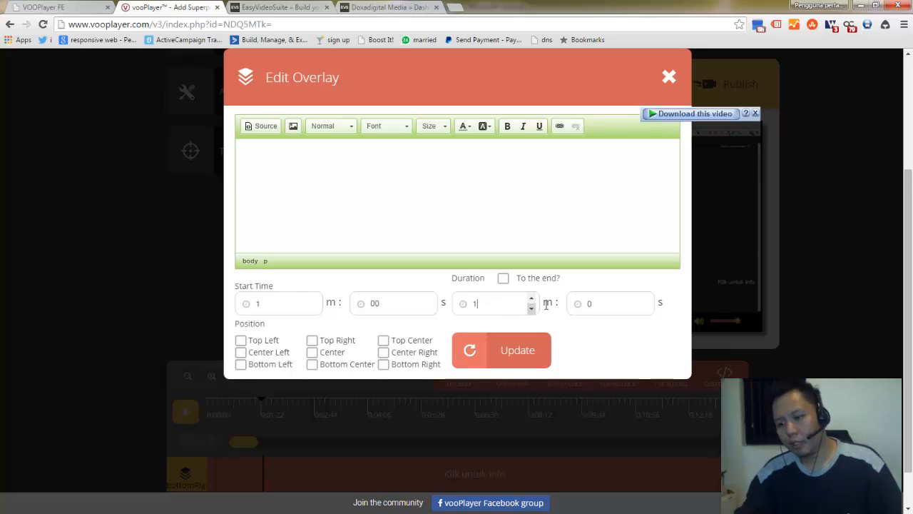
{"action": "left_click", "coordinate": [591, 305]}
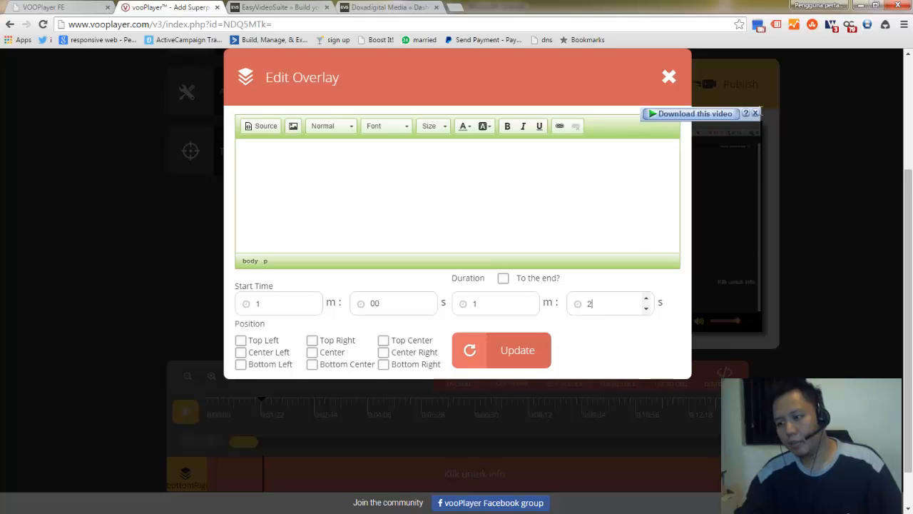
{"action": "left_click", "coordinate": [755, 114]}
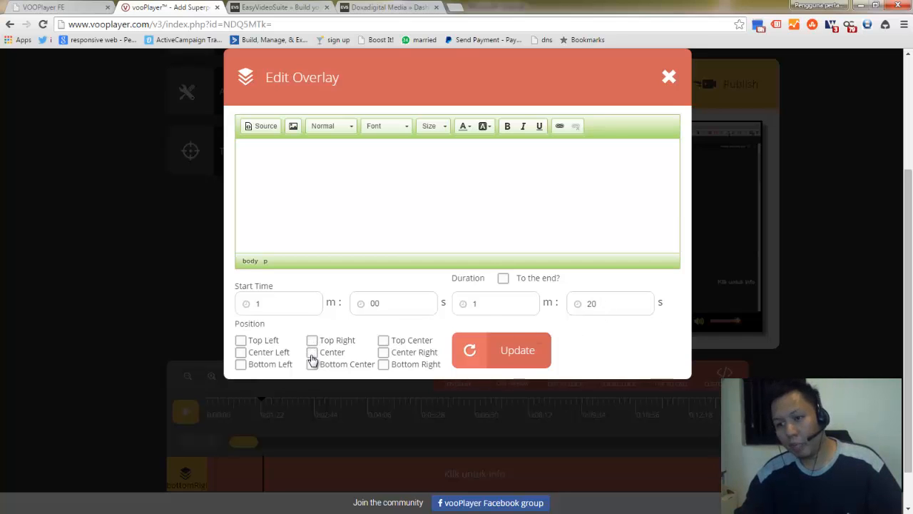
Step: Position the overlay at Center and enter the text "HELLO APA KABAR"
{"action": "left_click", "coordinate": [311, 353]}
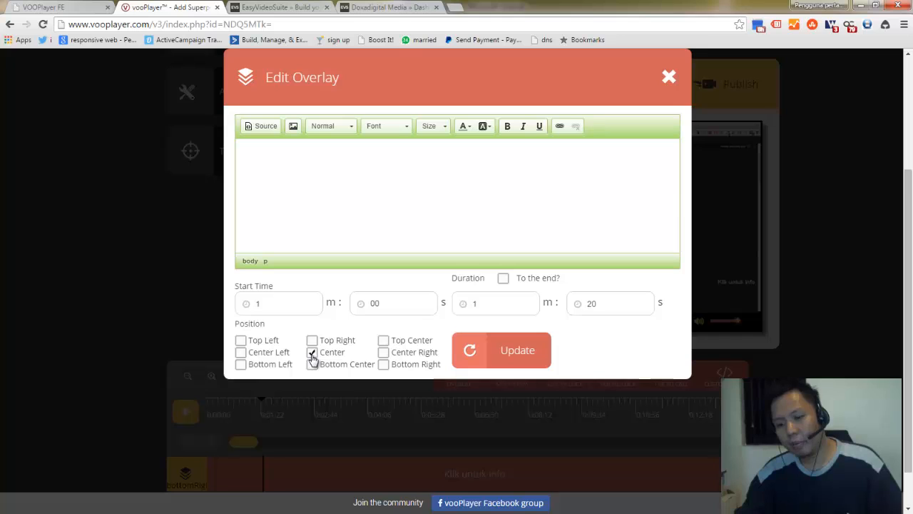
{"action": "left_click", "coordinate": [387, 164]}
{"action": "type", "text": "HELLO APA"}
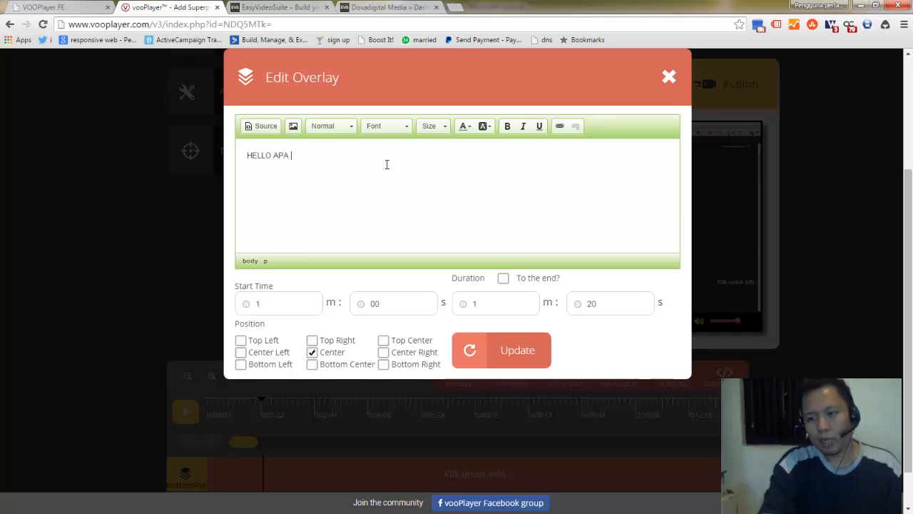
{"action": "type", "text": " KABAR"}
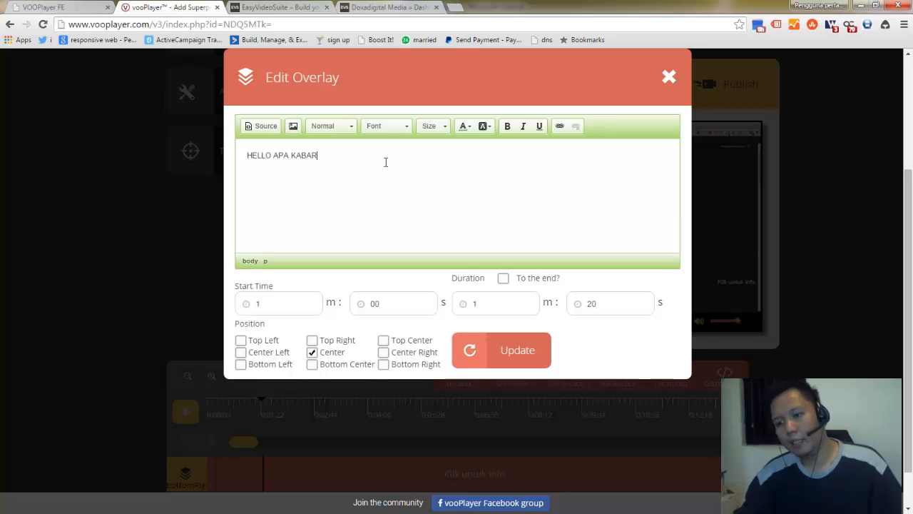
Step: Make the overlay text bold with a yellow background color and update the overlay
{"action": "key", "text": "ctrl+a"}
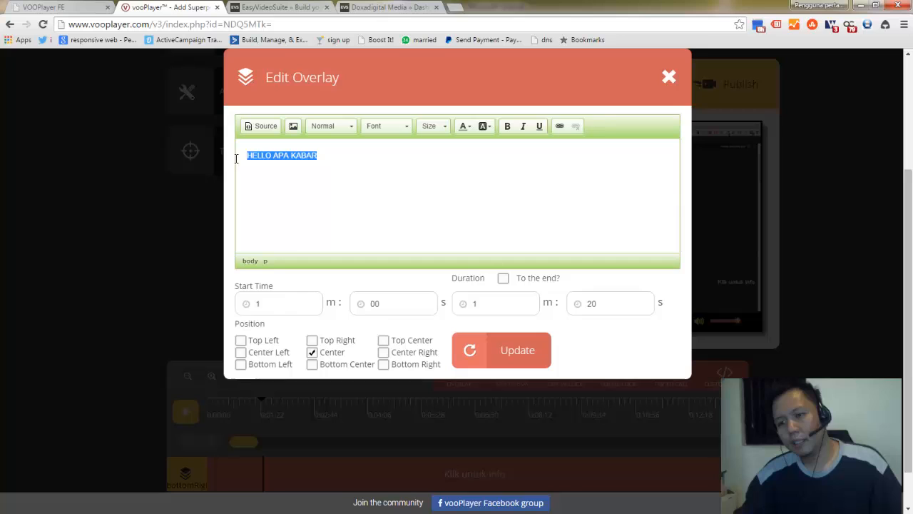
{"action": "left_click", "coordinate": [507, 131]}
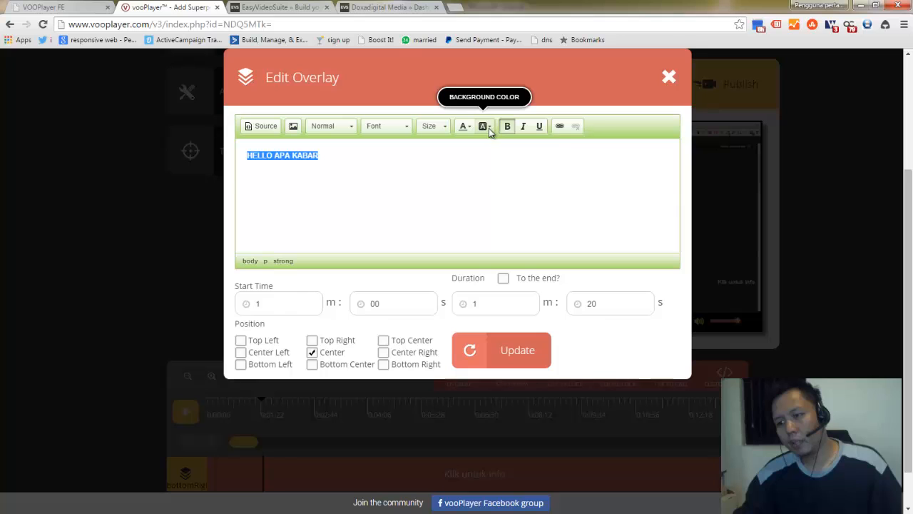
{"action": "left_click", "coordinate": [490, 128]}
{"action": "left_click", "coordinate": [503, 181]}
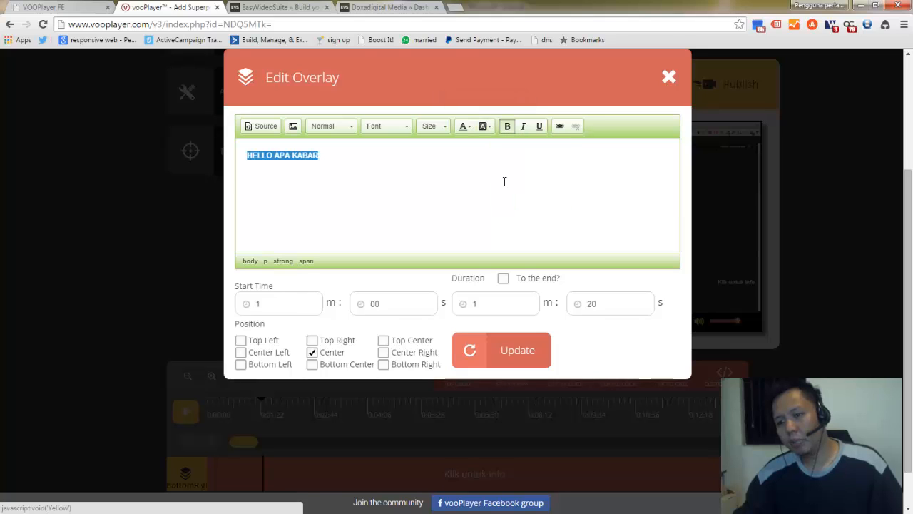
{"action": "left_click", "coordinate": [437, 206]}
{"action": "left_click", "coordinate": [509, 359]}
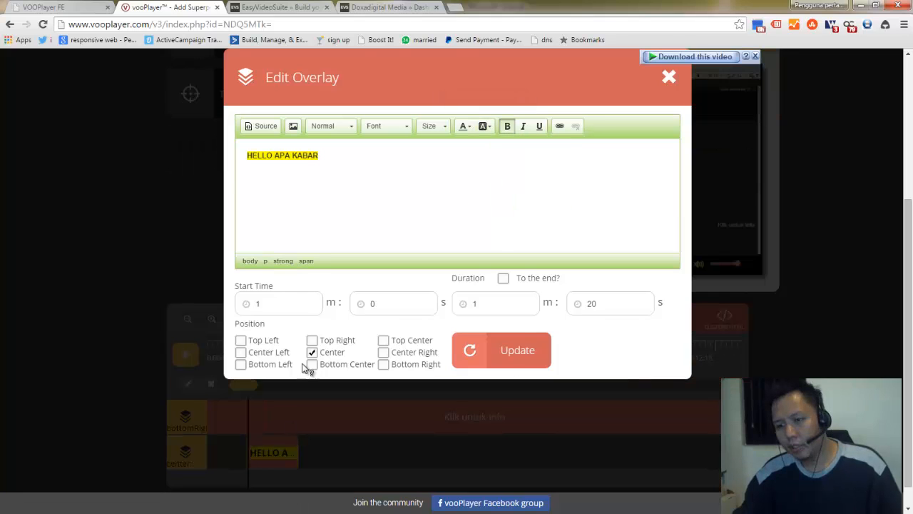
Step: Reopen the "HELLO APA KABAR" overlay and set its text's font size to 24
{"action": "left_click", "coordinate": [408, 129]}
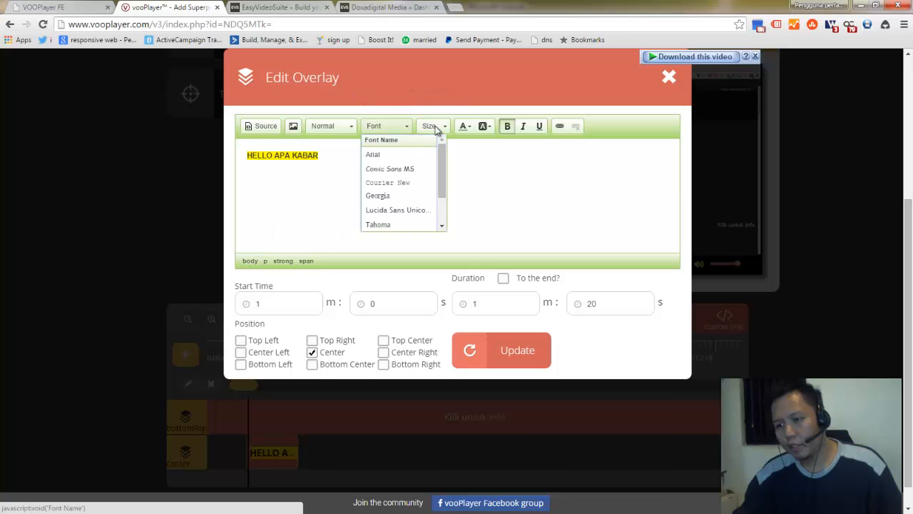
{"action": "left_click", "coordinate": [446, 128]}
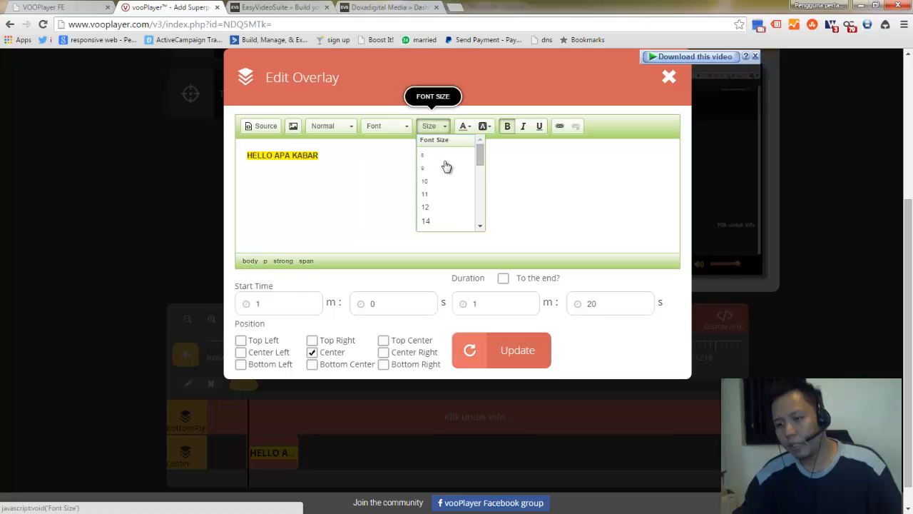
{"action": "scroll", "coordinate": [448, 194], "scroll_direction": "down", "scroll_amount": 2}
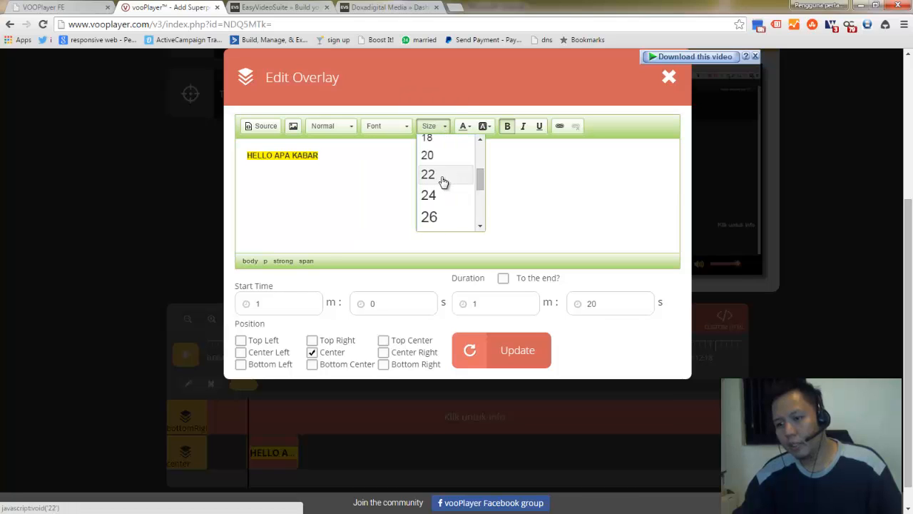
{"action": "left_click", "coordinate": [443, 175]}
{"action": "key", "text": "ctrl+shift+Left"}
{"action": "key", "text": "ctrl+shift+Left"}
{"action": "key", "text": "ctrl+shift+Left"}
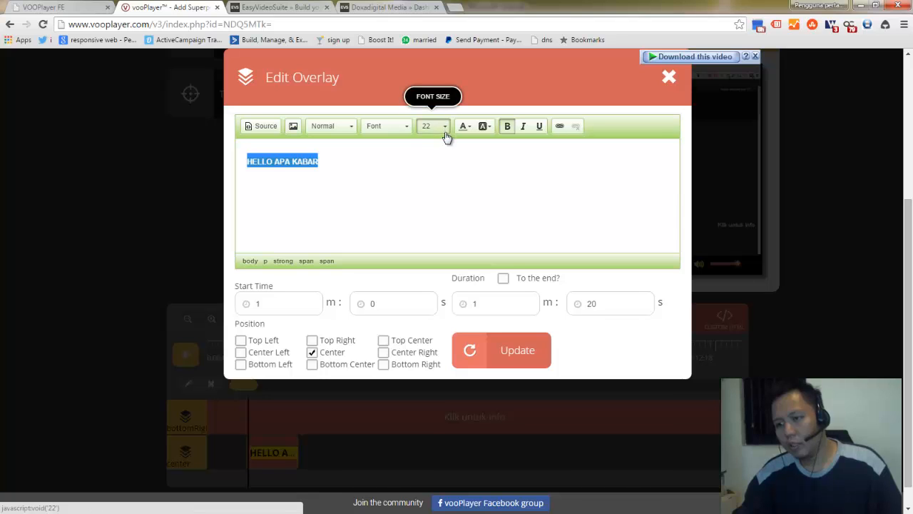
{"action": "left_click", "coordinate": [445, 130]}
{"action": "left_click", "coordinate": [440, 199]}
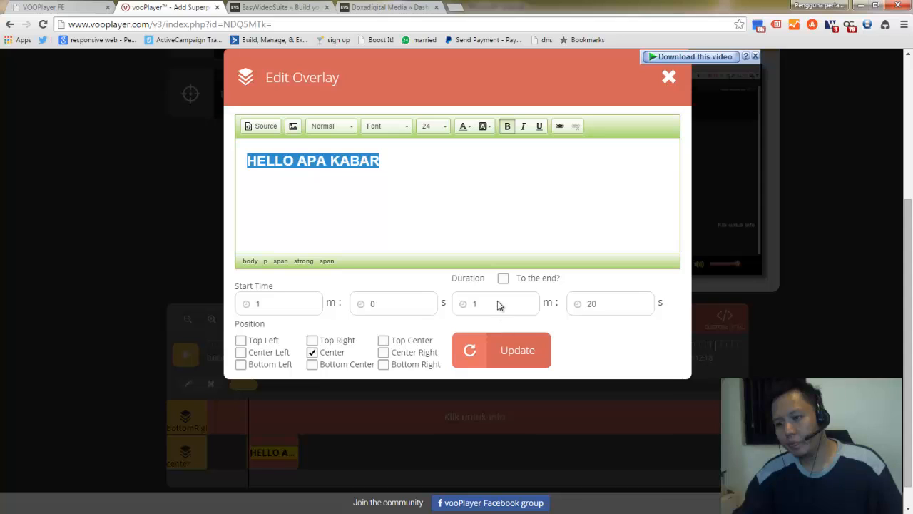
{"action": "left_click", "coordinate": [392, 166]}
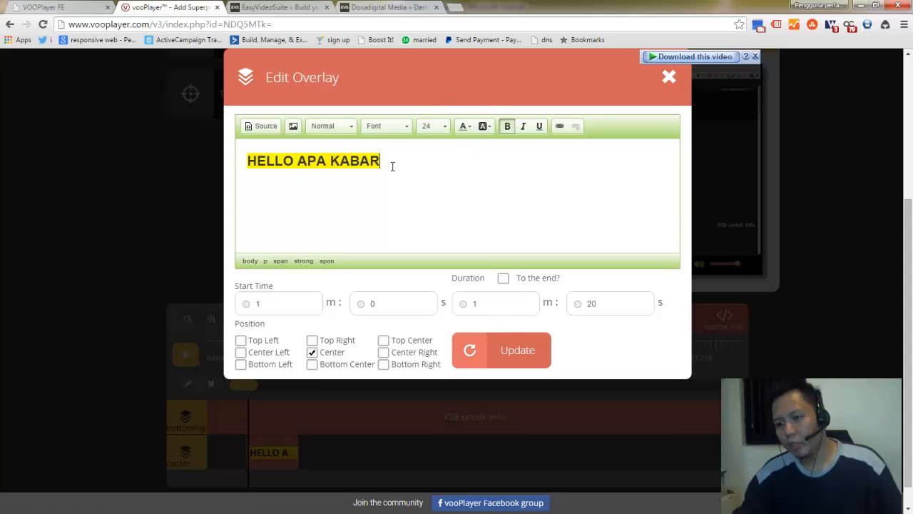
Step: Change the overlay's text color to white and update the overlay
{"action": "left_click_drag", "start_coordinate": [297, 161], "coordinate": [243, 161]}
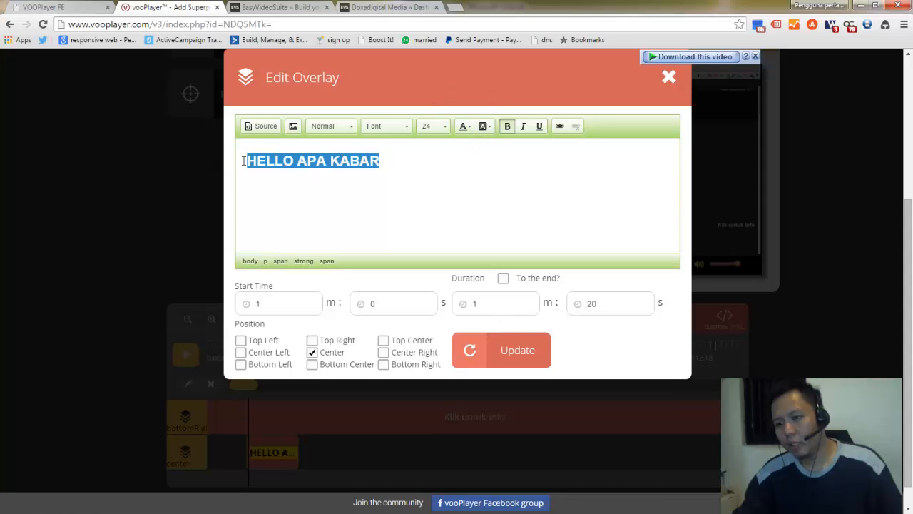
{"action": "left_click", "coordinate": [468, 126]}
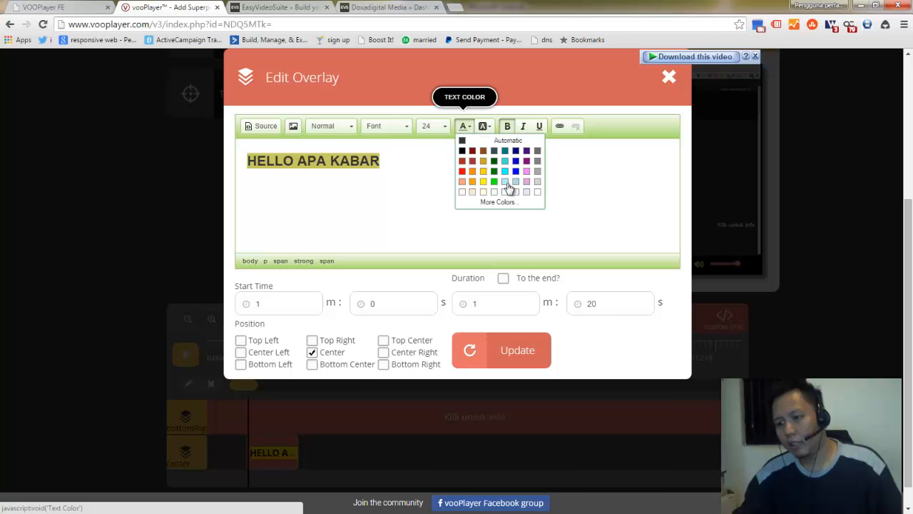
{"action": "left_click", "coordinate": [537, 192]}
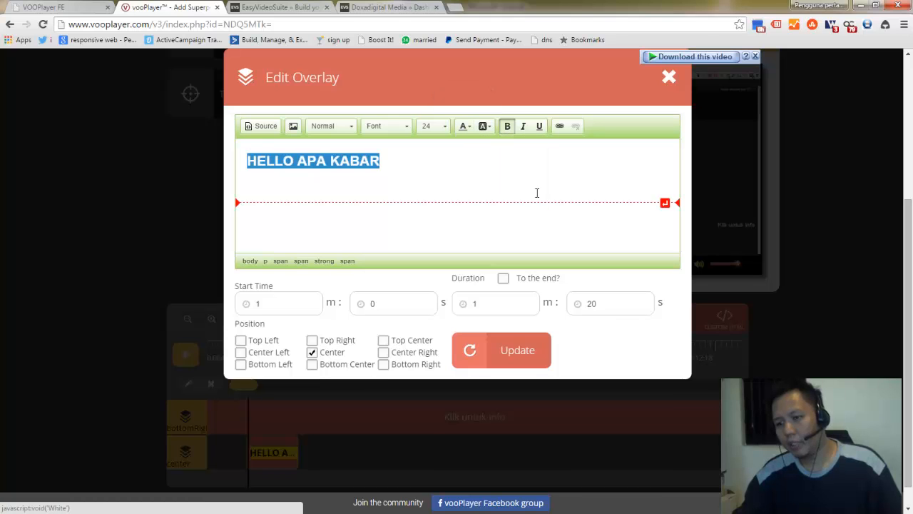
{"action": "left_click", "coordinate": [505, 350]}
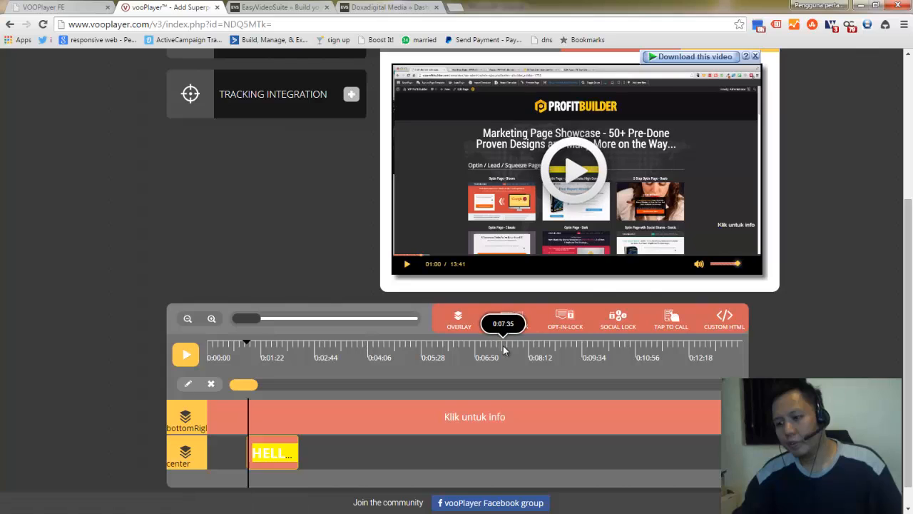
Step: Preview the "HELLO APA KABAR" overlay by playing the video from about 1:00, and pause it once the overlay has been shown
{"action": "left_click", "coordinate": [512, 347]}
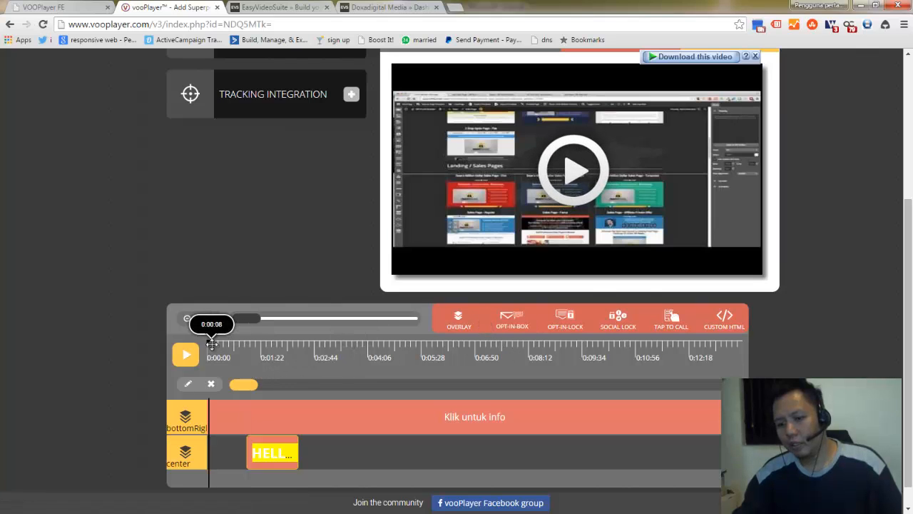
{"action": "left_click_drag", "start_coordinate": [213, 342], "coordinate": [250, 343]}
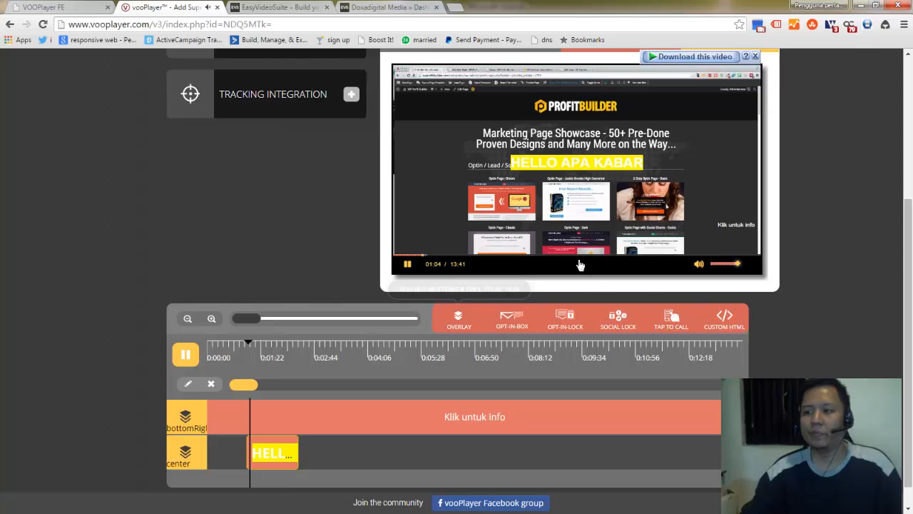
{"action": "left_click", "coordinate": [407, 268]}
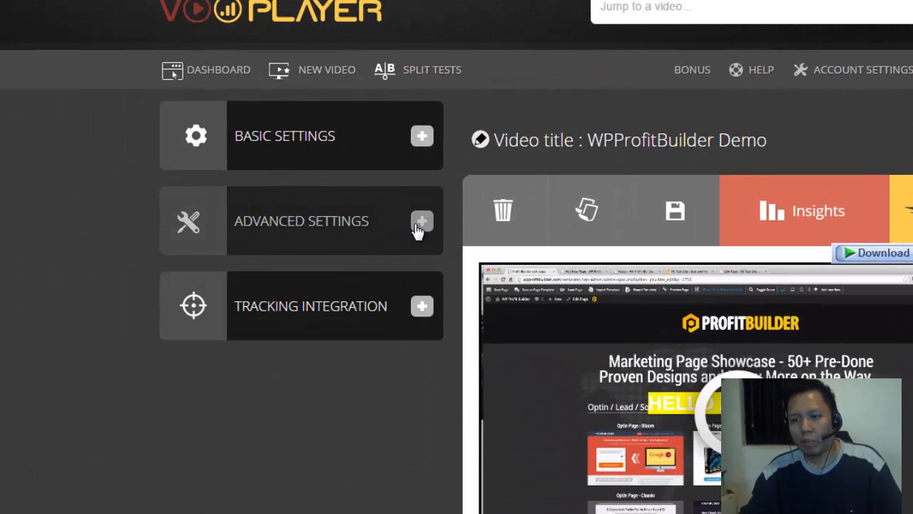
Step: Expand the Advanced Settings and review the options from Live Streaming Display down to Auto Pause
{"action": "left_click", "coordinate": [419, 227]}
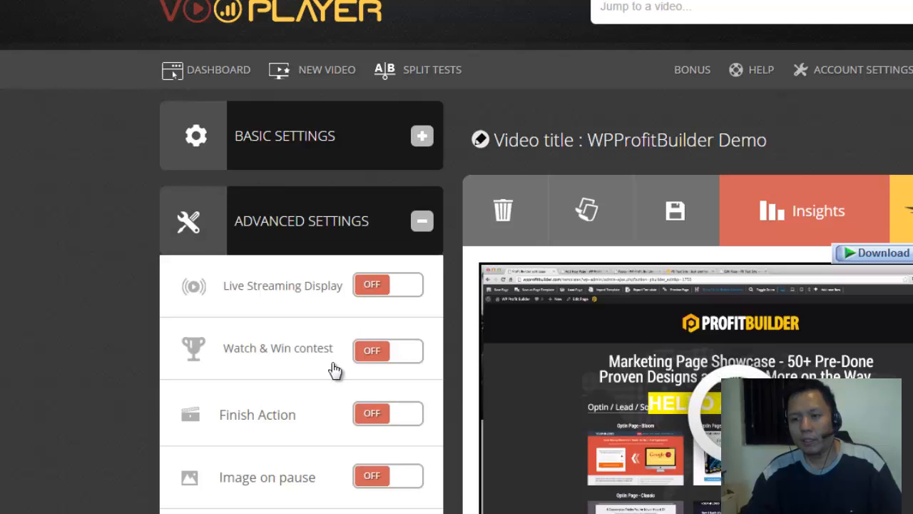
{"action": "scroll", "coordinate": [335, 370], "scroll_direction": "down", "scroll_amount": 3}
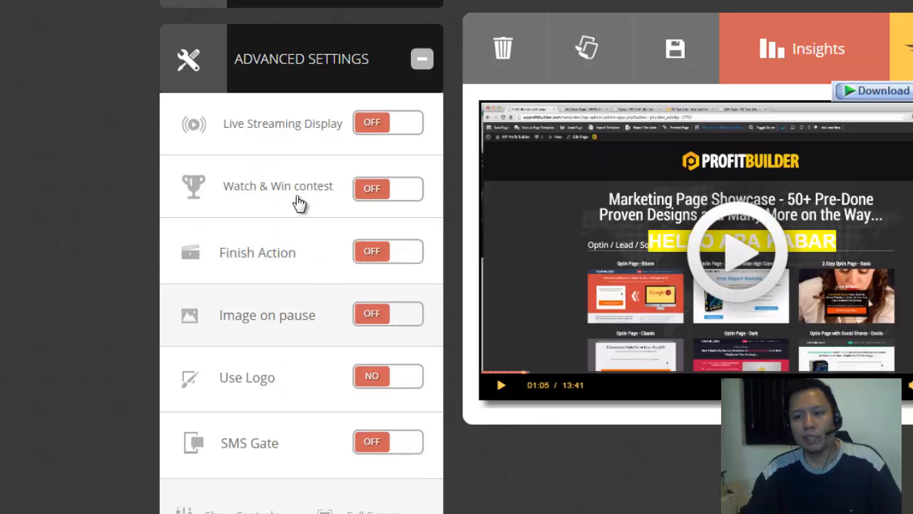
{"action": "scroll", "coordinate": [314, 284], "scroll_direction": "down", "scroll_amount": 3}
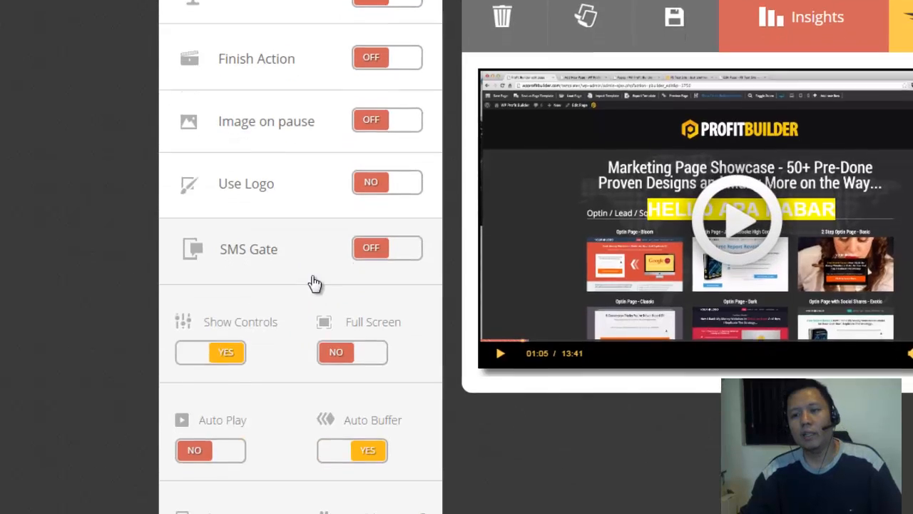
{"action": "scroll", "coordinate": [387, 188], "scroll_direction": "down", "scroll_amount": 2}
{"action": "scroll", "coordinate": [367, 184], "scroll_direction": "down", "scroll_amount": 3}
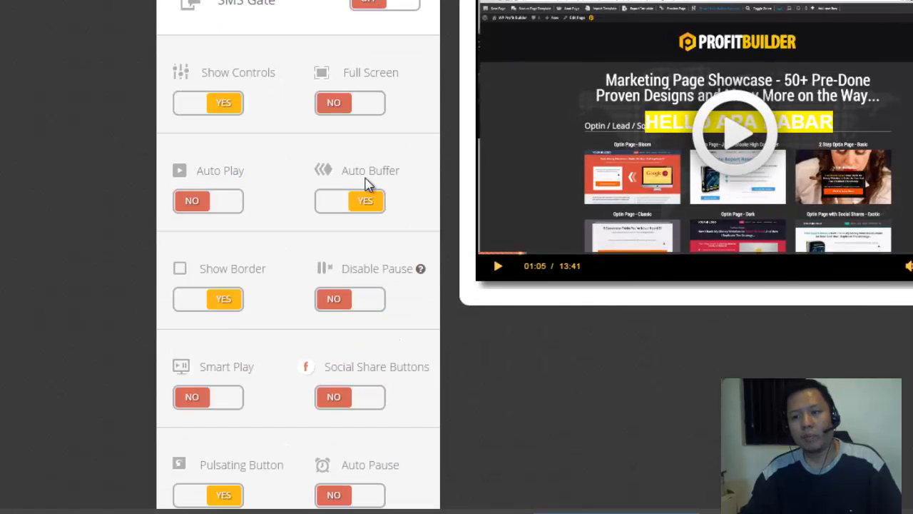
{"action": "scroll", "coordinate": [275, 172], "scroll_direction": "down", "scroll_amount": 3}
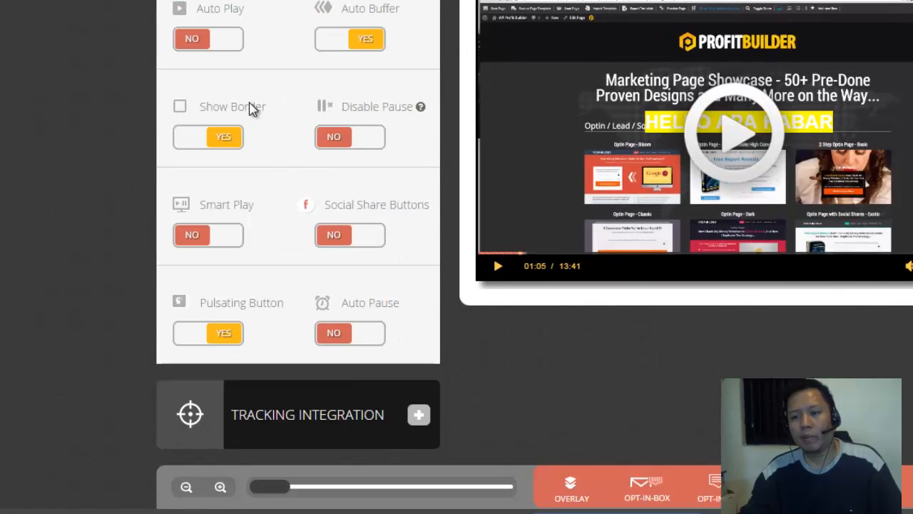
{"action": "scroll", "coordinate": [257, 108], "scroll_direction": "up", "scroll_amount": 1}
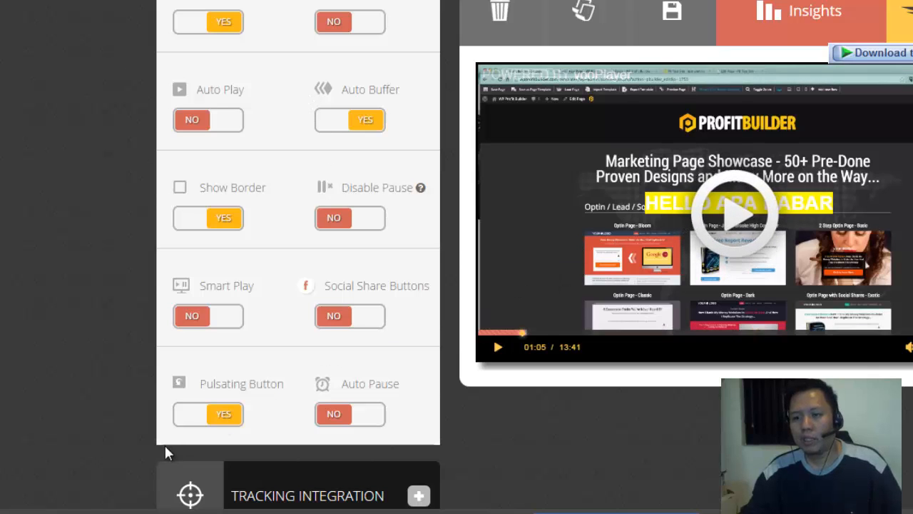
Step: Turn the Pulsating Button option off to compare the preview's play button, and turn it back on
{"action": "left_click", "coordinate": [198, 423]}
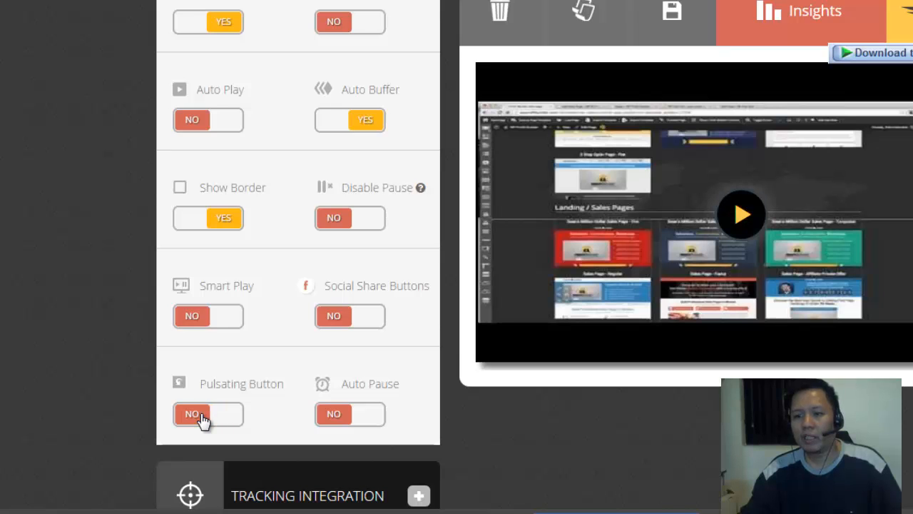
{"action": "left_click", "coordinate": [203, 421]}
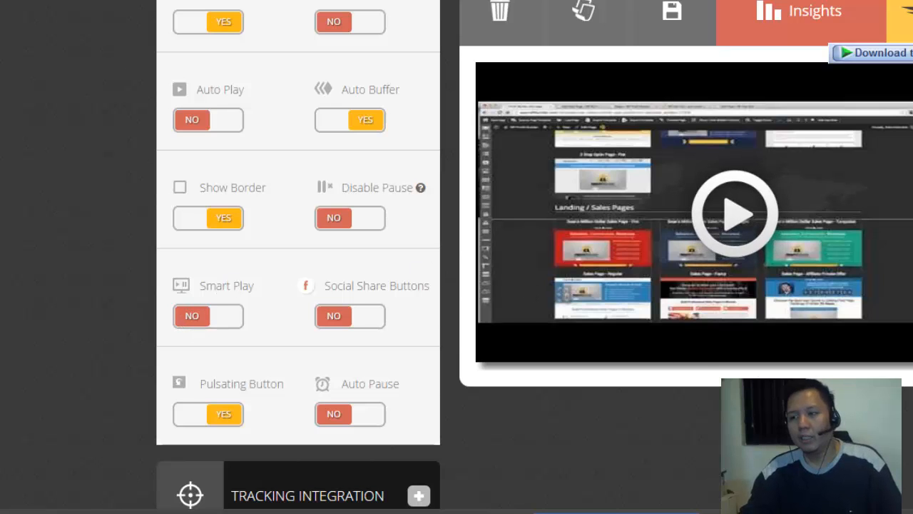
{"action": "scroll", "coordinate": [283, 273], "scroll_direction": "down", "scroll_amount": 3}
{"action": "scroll", "coordinate": [528, 257], "scroll_direction": "down", "scroll_amount": 1}
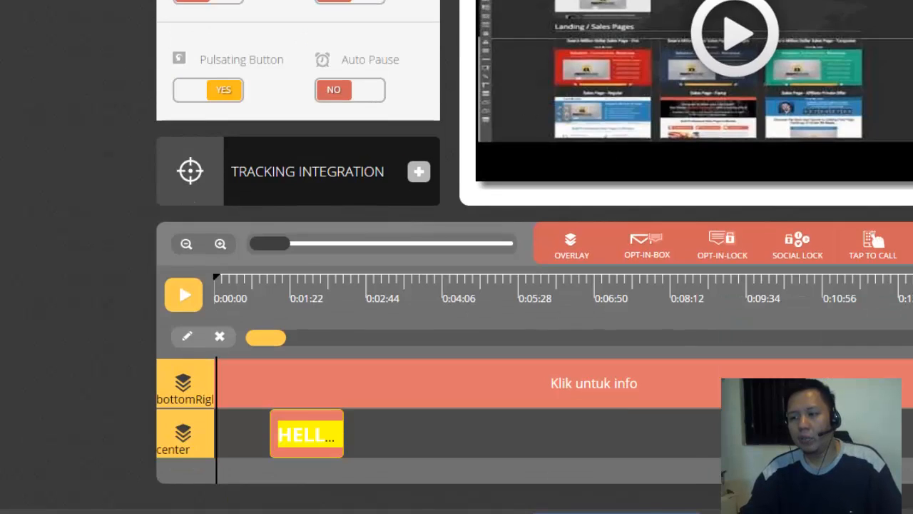
{"action": "scroll", "coordinate": [528, 257], "scroll_direction": "up", "scroll_amount": 2}
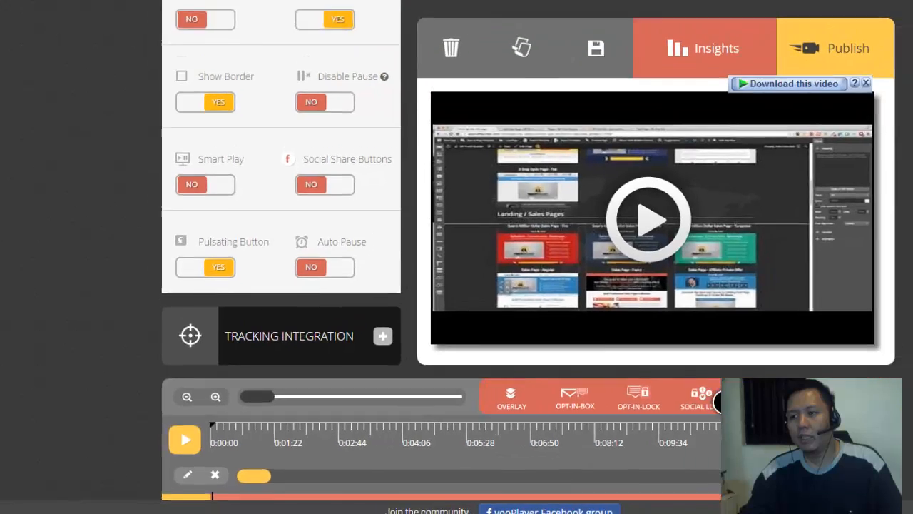
{"action": "scroll", "coordinate": [848, 381], "scroll_direction": "up", "scroll_amount": 2}
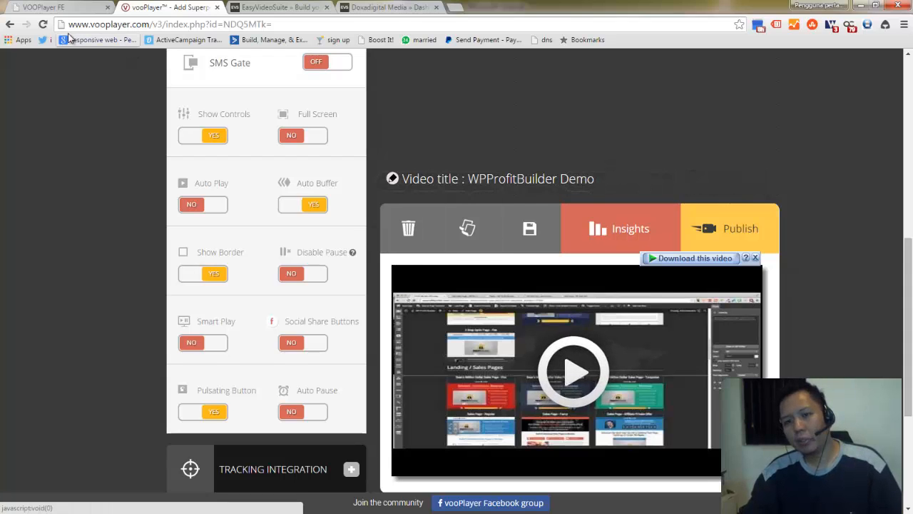
Step: Reload the video's editing page and copy the video's Facebook posting link from its publishing codes
{"action": "left_click", "coordinate": [160, 26]}
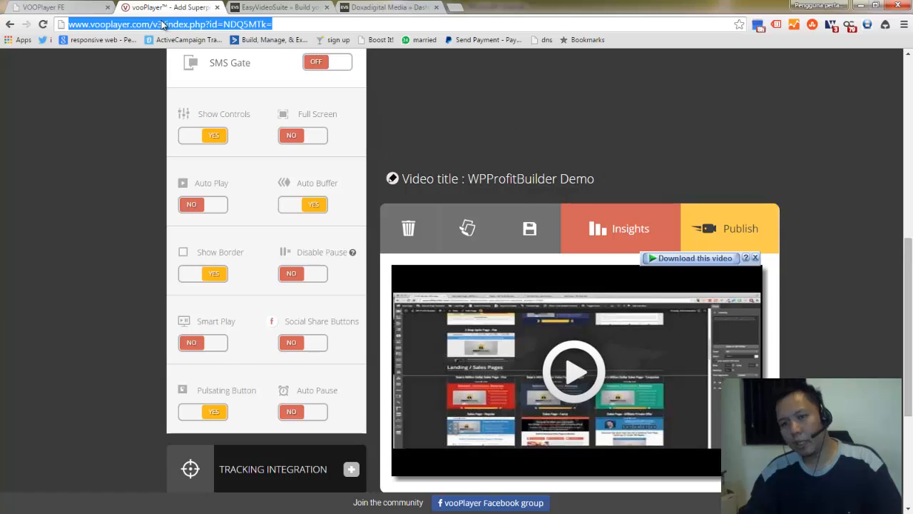
{"action": "key", "text": "Return"}
{"action": "left_click", "coordinate": [432, 126]}
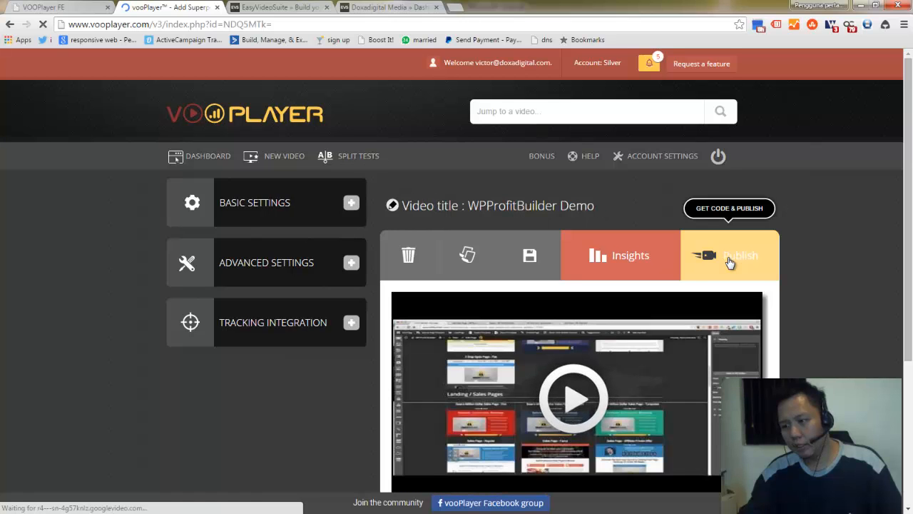
{"action": "left_click", "coordinate": [729, 263]}
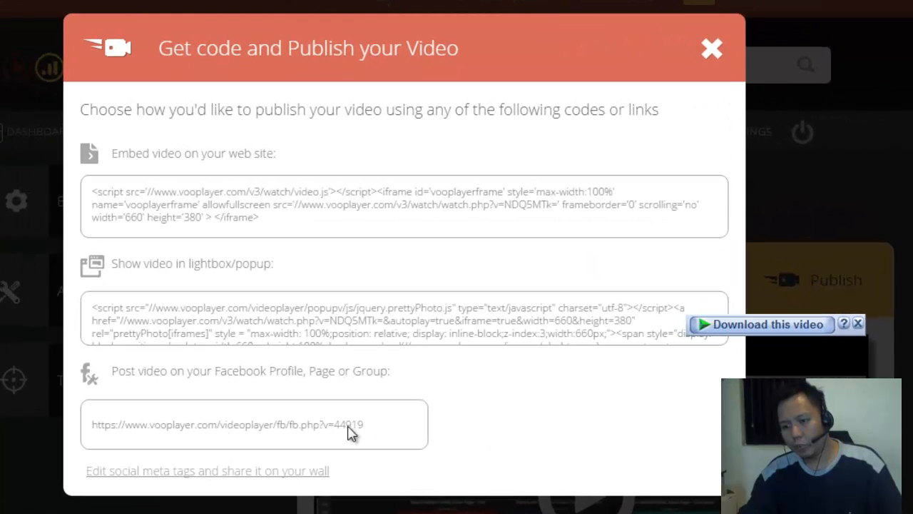
{"action": "left_click_drag", "start_coordinate": [350, 428], "coordinate": [92, 425]}
{"action": "key", "text": "ctrl+c"}
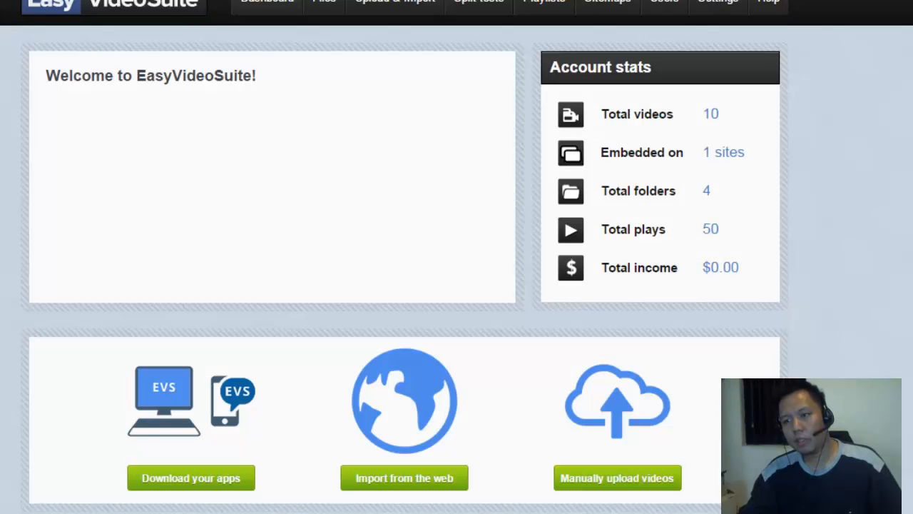
Step: Open Facebook in a new browser tab and go to the Parent Insight page
{"action": "key", "text": "ctrl+t"}
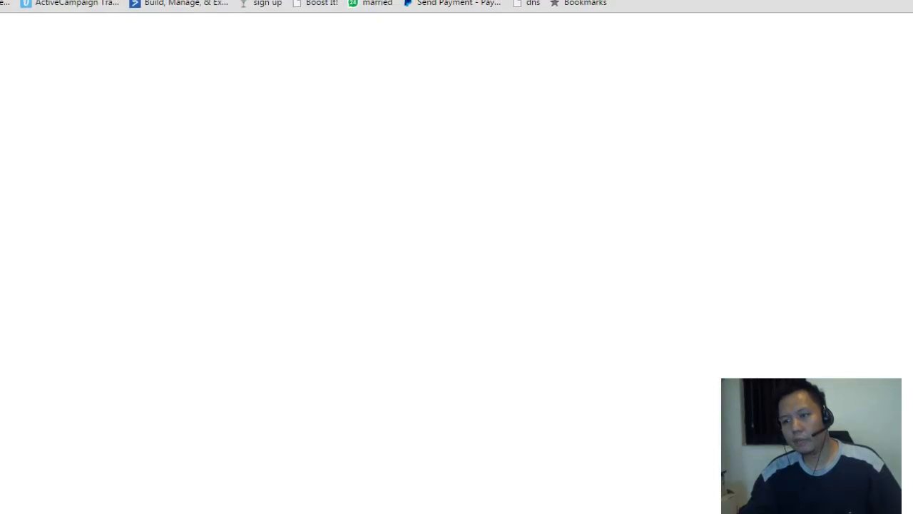
{"action": "type", "text": "fac"}
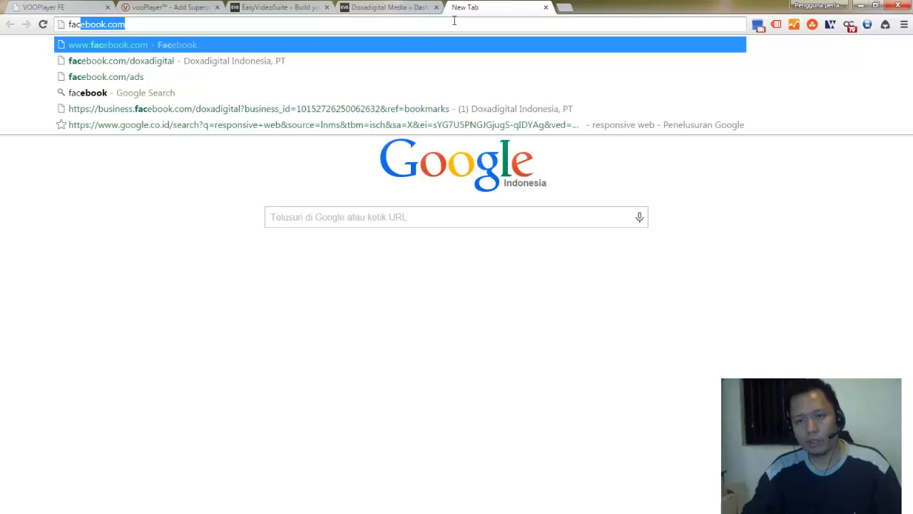
{"action": "key", "text": "Return"}
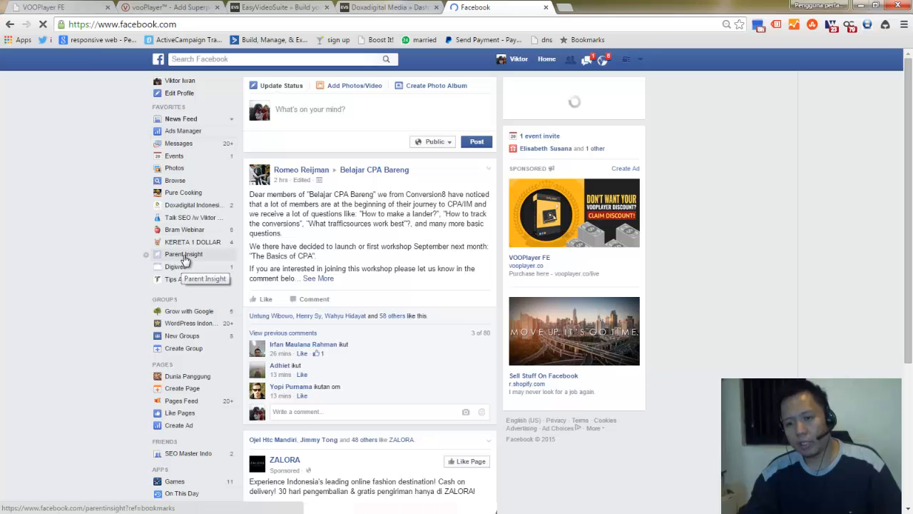
{"action": "left_click", "coordinate": [183, 257]}
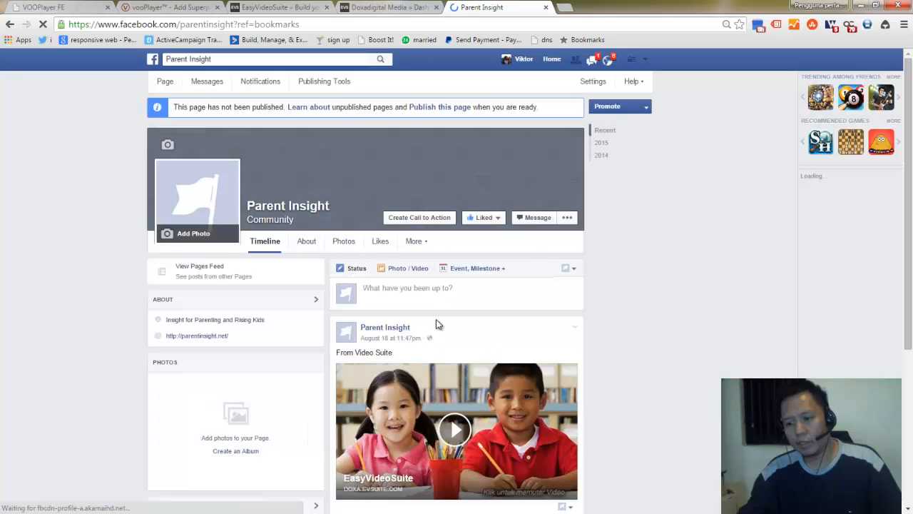
Step: Publish a status on the Parent Insight page with the text "Hello" and the copied vooPlayer video link beneath it
{"action": "scroll", "coordinate": [439, 351], "scroll_direction": "down", "scroll_amount": 3}
{"action": "scroll", "coordinate": [438, 348], "scroll_direction": "up", "scroll_amount": 2}
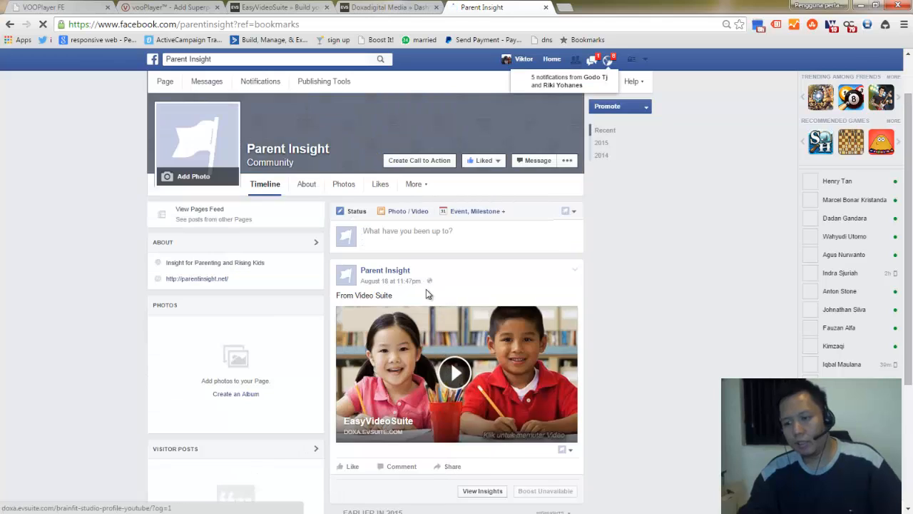
{"action": "left_click", "coordinate": [391, 234]}
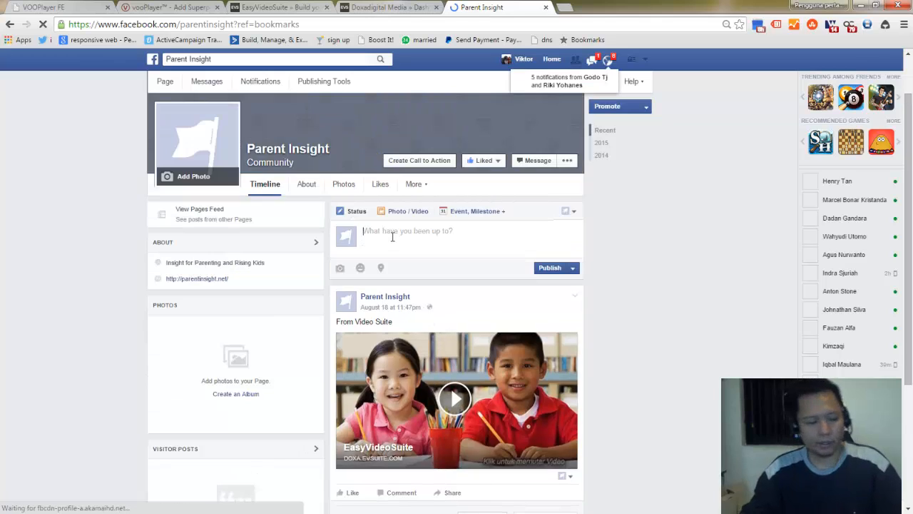
{"action": "type", "text": "Hello"}
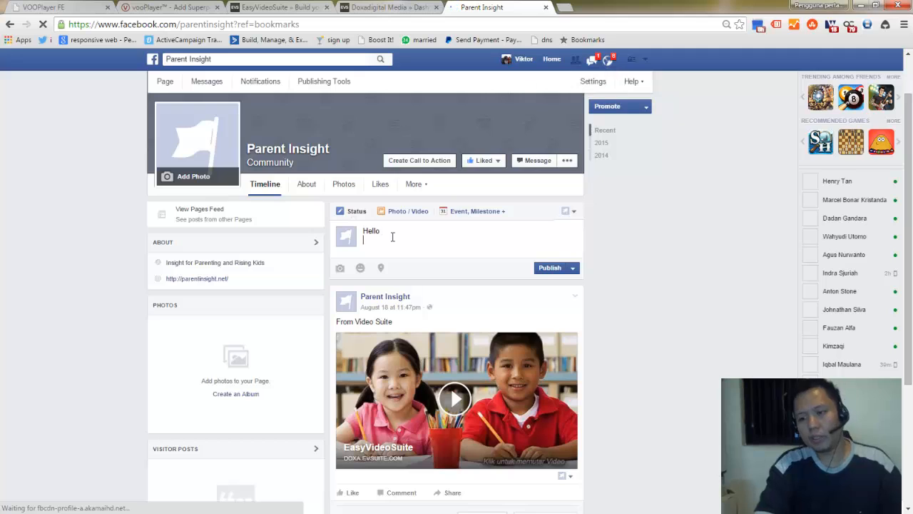
{"action": "key", "text": "Return"}
{"action": "key", "text": "ctrl+v"}
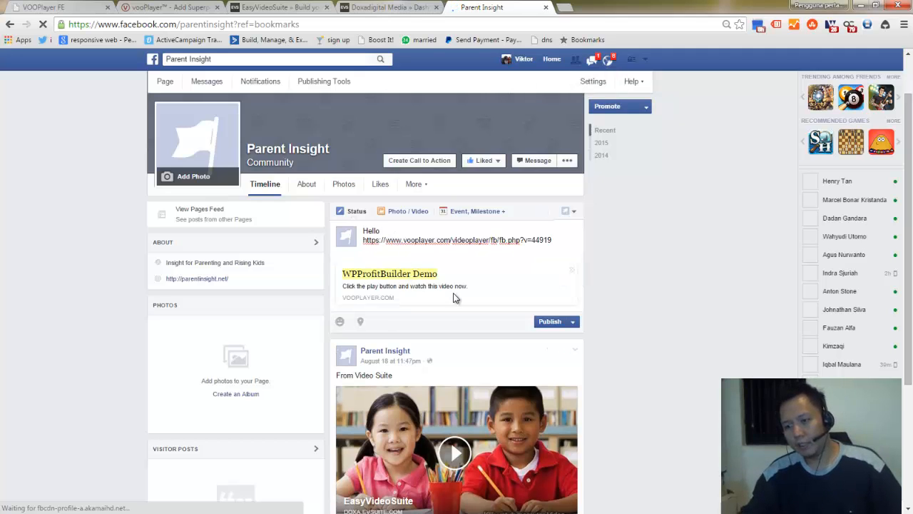
{"action": "left_click", "coordinate": [543, 327]}
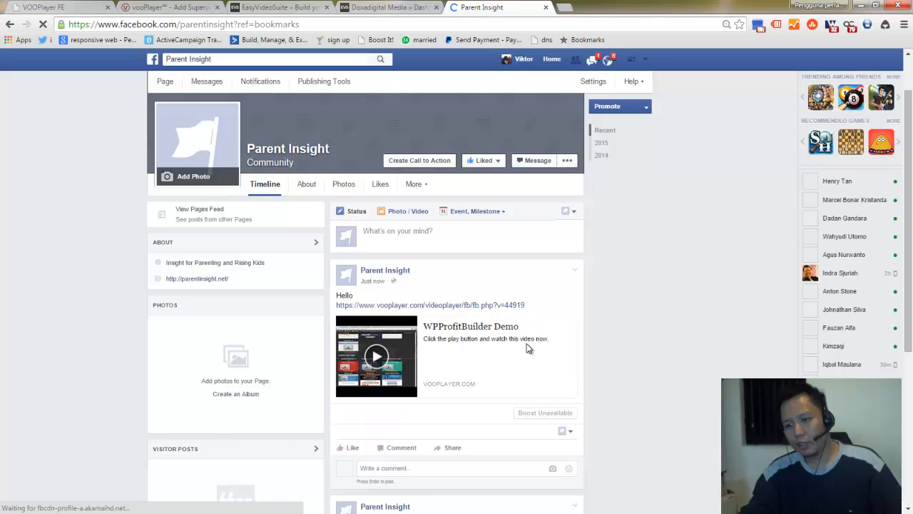
Step: Play the WPProfitBuilder Demo video inside the newly published Facebook post
{"action": "scroll", "coordinate": [526, 343], "scroll_direction": "down", "scroll_amount": 2}
{"action": "scroll", "coordinate": [526, 343], "scroll_direction": "up", "scroll_amount": 2}
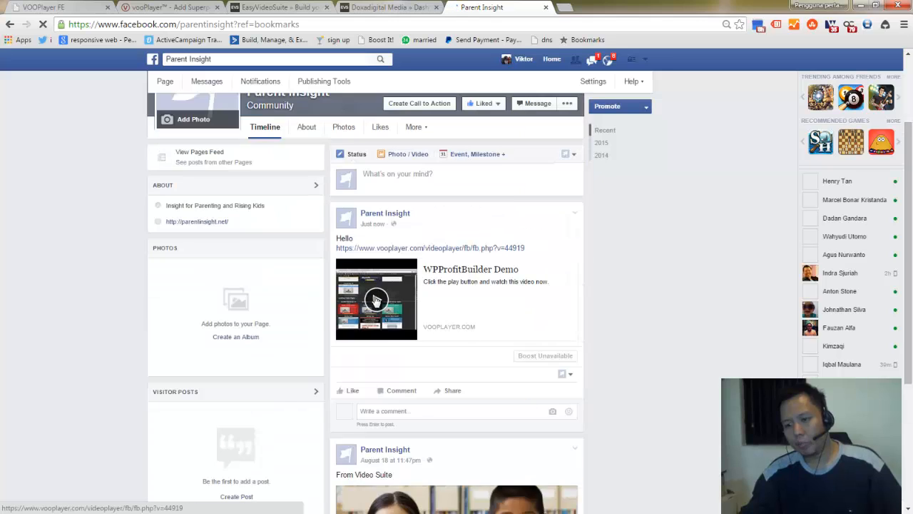
{"action": "left_click", "coordinate": [376, 301]}
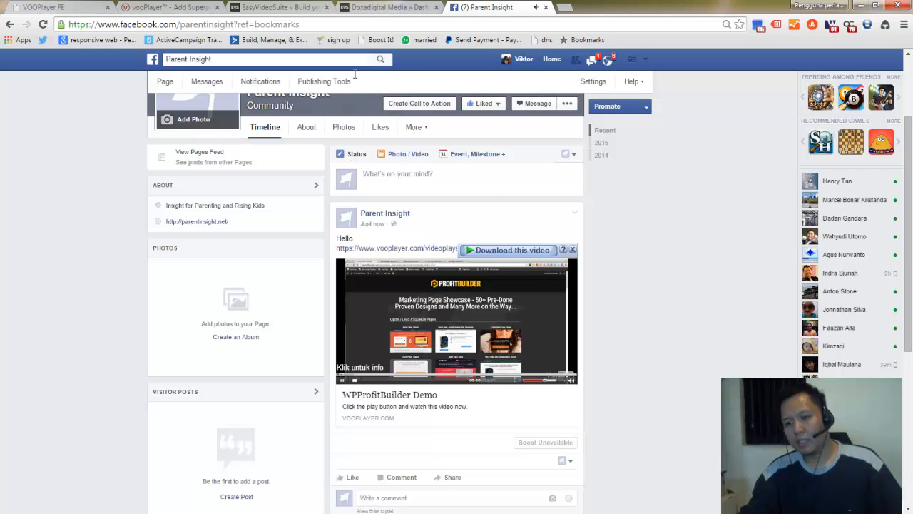
Step: Reload the Parent Insight page and compare the WPProfitBuilder Demo post with the older EasyVideoSuite video post
{"action": "left_click", "coordinate": [312, 23]}
{"action": "key", "text": "Return"}
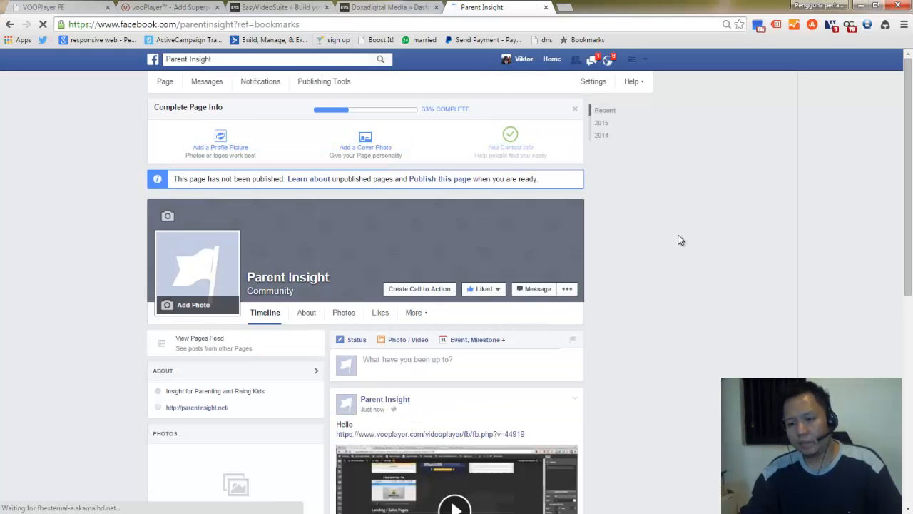
{"action": "scroll", "coordinate": [668, 269], "scroll_direction": "down", "scroll_amount": 1}
{"action": "scroll", "coordinate": [649, 277], "scroll_direction": "down", "scroll_amount": 2}
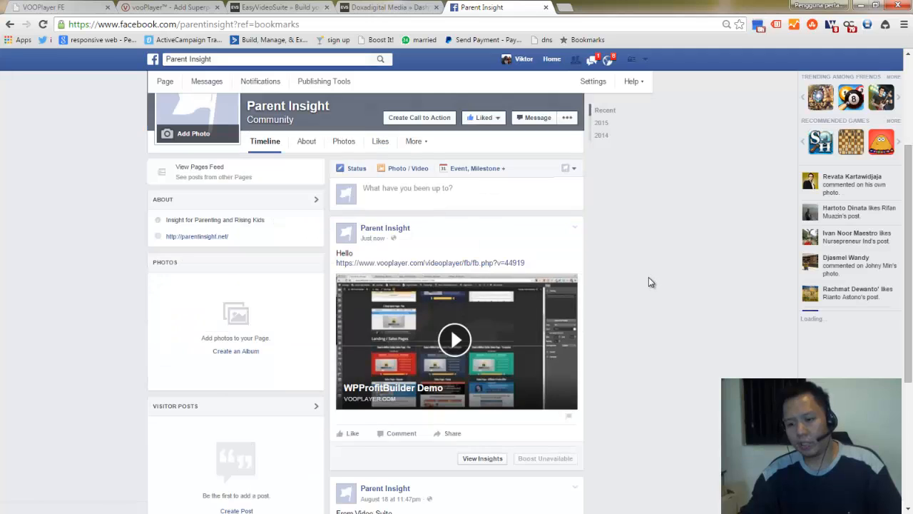
{"action": "scroll", "coordinate": [649, 276], "scroll_direction": "down", "scroll_amount": 2}
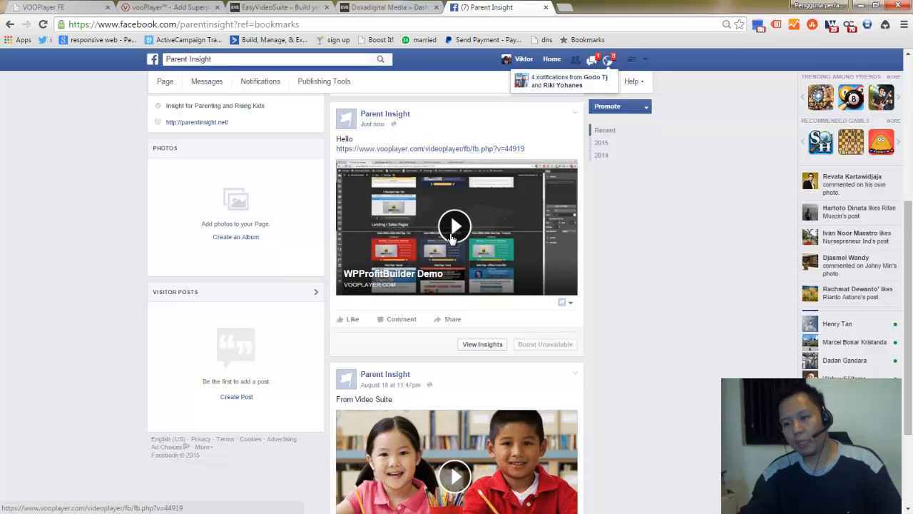
{"action": "scroll", "coordinate": [451, 239], "scroll_direction": "down", "scroll_amount": 2}
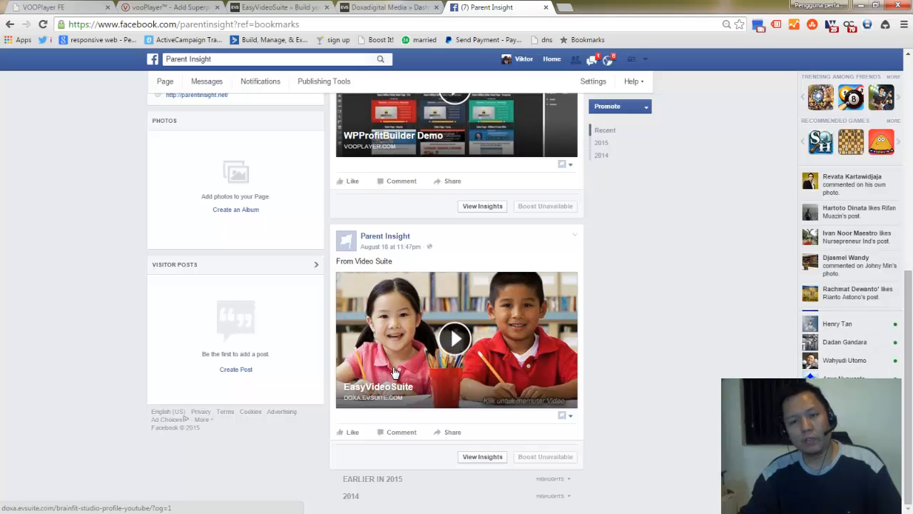
{"action": "scroll", "coordinate": [394, 371], "scroll_direction": "up", "scroll_amount": 5}
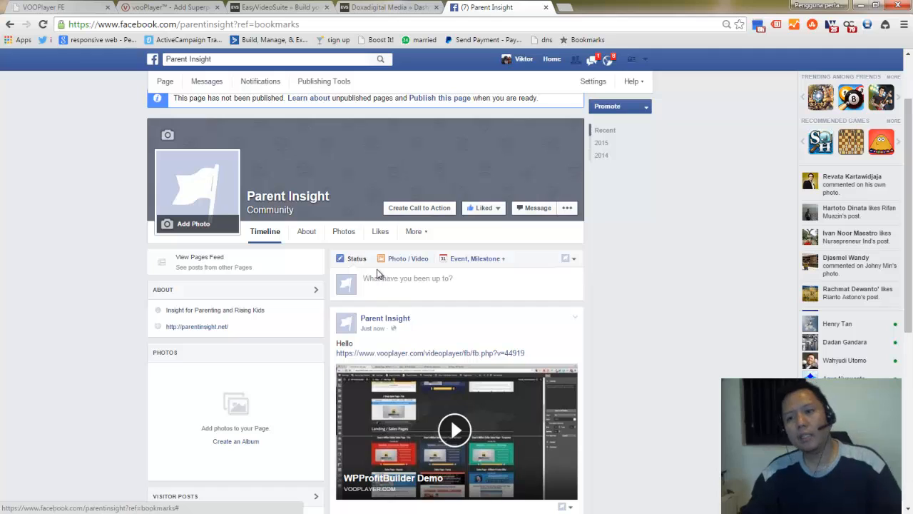
Step: Examine the features and discount offer on the EasyVideoSuite sales page and compare it with the vooPlayer sales page
{"action": "left_click", "coordinate": [278, 8]}
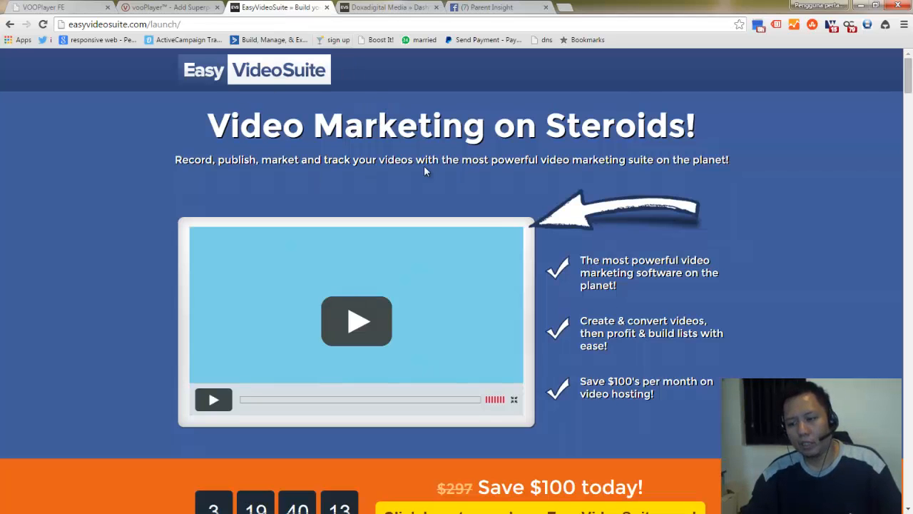
{"action": "scroll", "coordinate": [475, 221], "scroll_direction": "down", "scroll_amount": 15}
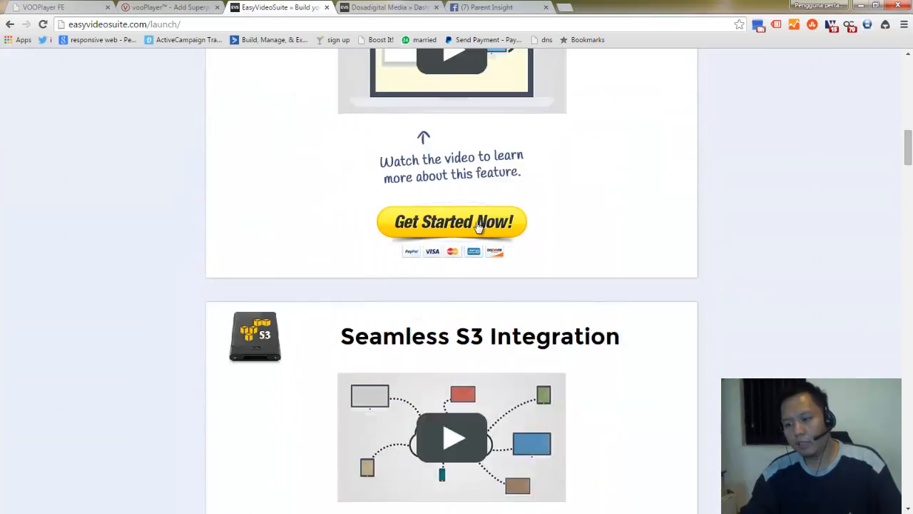
{"action": "scroll", "coordinate": [478, 227], "scroll_direction": "down", "scroll_amount": 3}
{"action": "scroll", "coordinate": [478, 227], "scroll_direction": "up", "scroll_amount": 10}
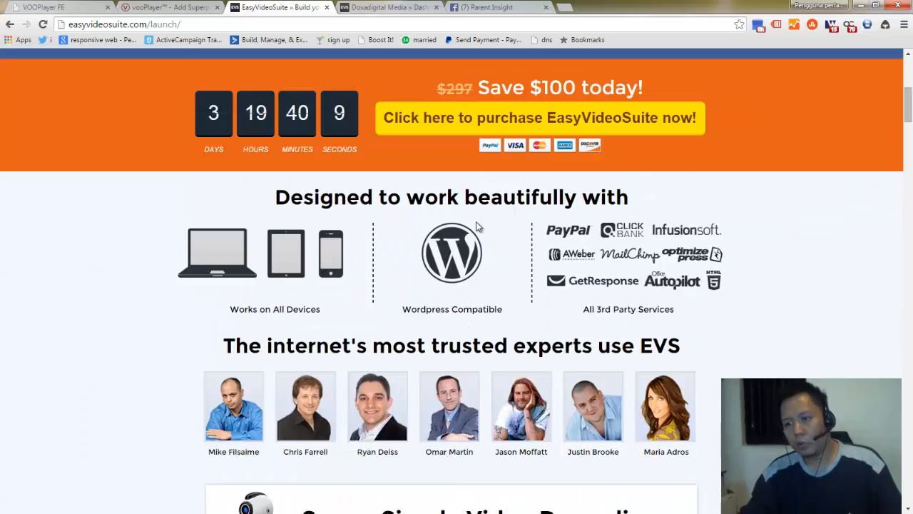
{"action": "scroll", "coordinate": [478, 226], "scroll_direction": "up", "scroll_amount": 3}
{"action": "scroll", "coordinate": [478, 227], "scroll_direction": "up", "scroll_amount": 1}
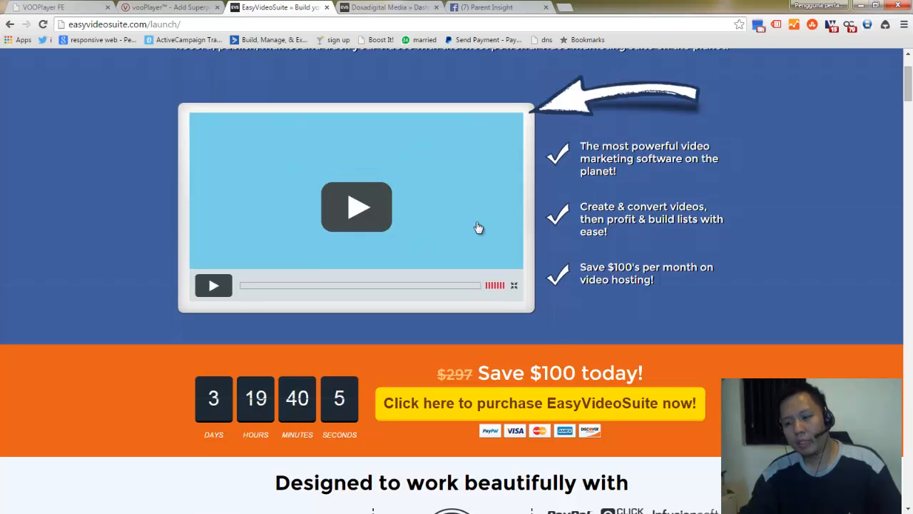
{"action": "scroll", "coordinate": [478, 227], "scroll_direction": "up", "scroll_amount": 1}
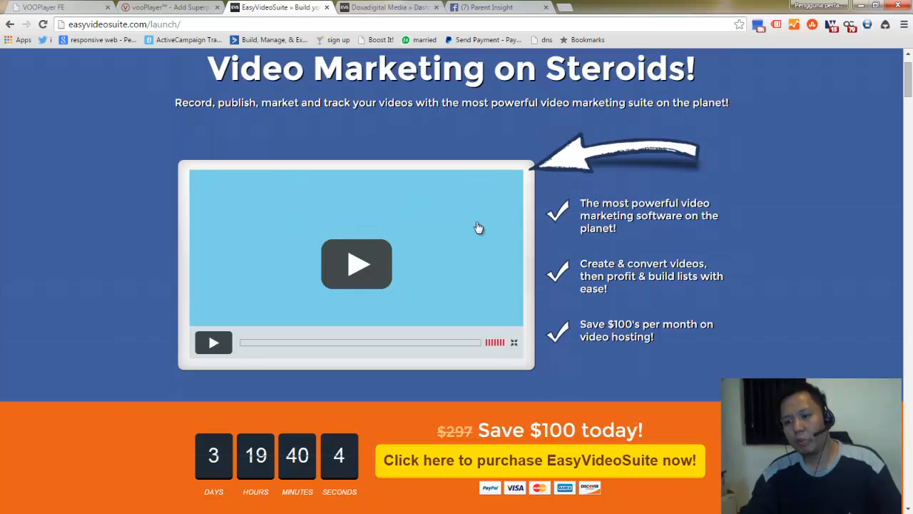
{"action": "left_click", "coordinate": [50, 8]}
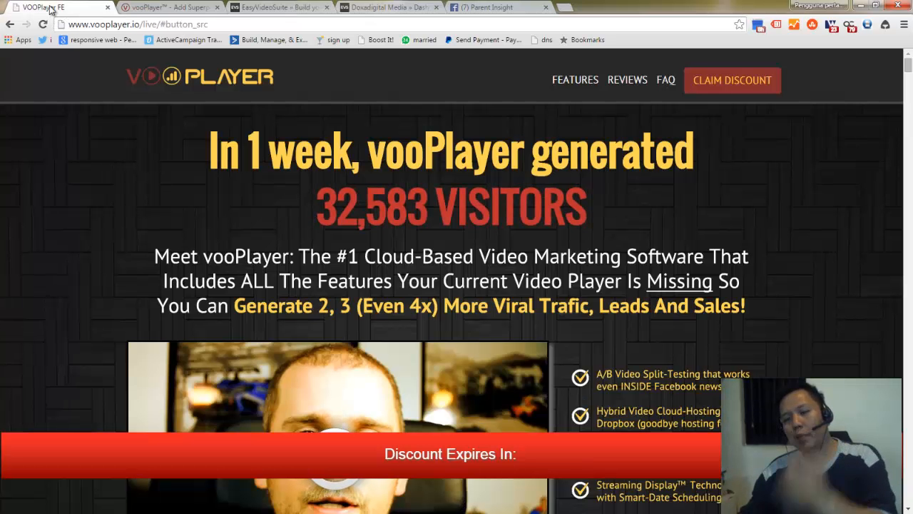
{"action": "left_click", "coordinate": [270, 9]}
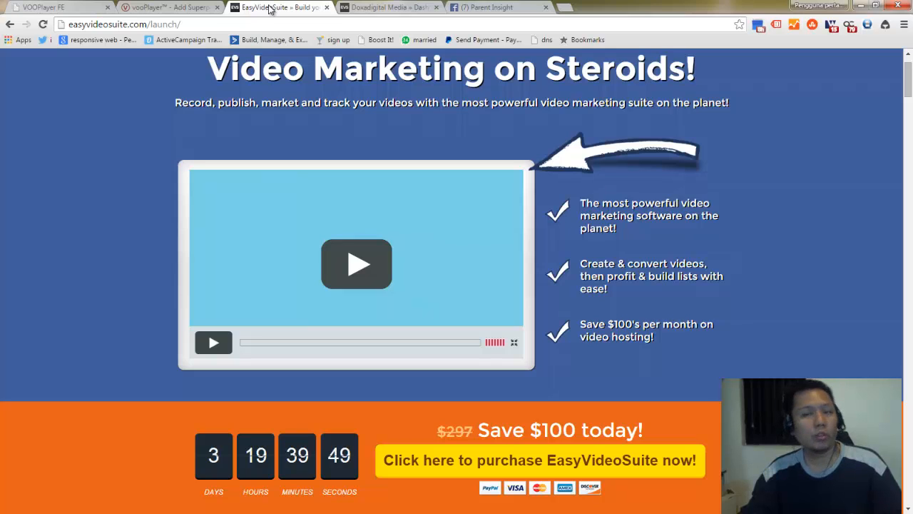
Step: Review the EasyVideoSuite admin dashboard, including its account stats, app download, import and upload options, and quick stats
{"action": "left_click", "coordinate": [361, 9]}
{"action": "scroll", "coordinate": [224, 231], "scroll_direction": "down", "scroll_amount": 2}
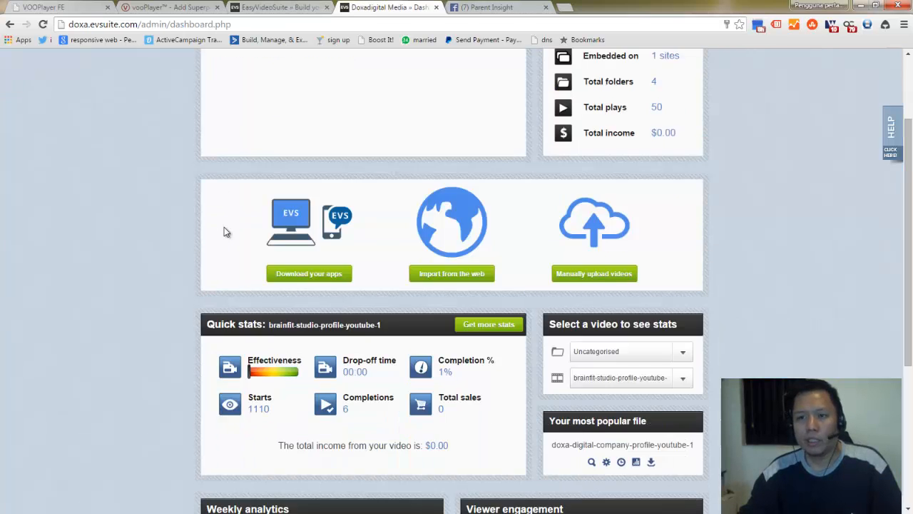
{"action": "scroll", "coordinate": [249, 226], "scroll_direction": "up", "scroll_amount": 2}
{"action": "scroll", "coordinate": [259, 243], "scroll_direction": "down", "scroll_amount": 2}
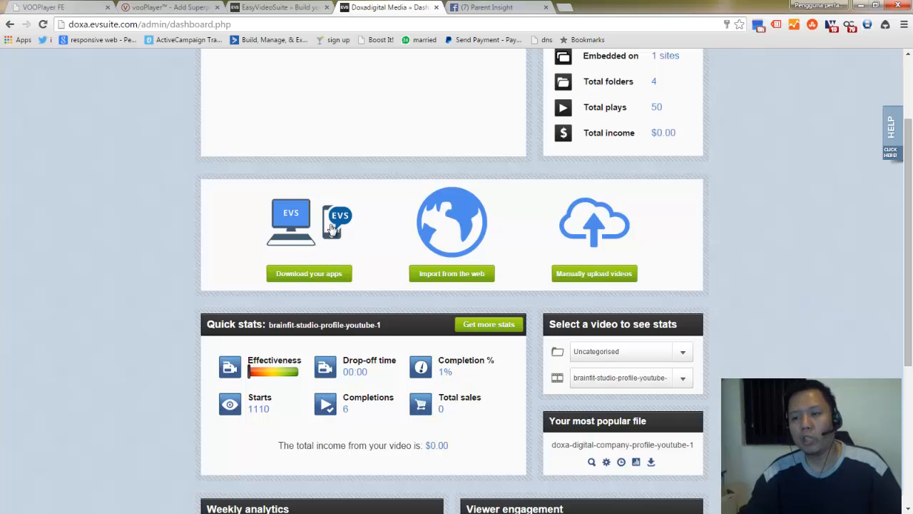
{"action": "scroll", "coordinate": [330, 214], "scroll_direction": "up", "scroll_amount": 2}
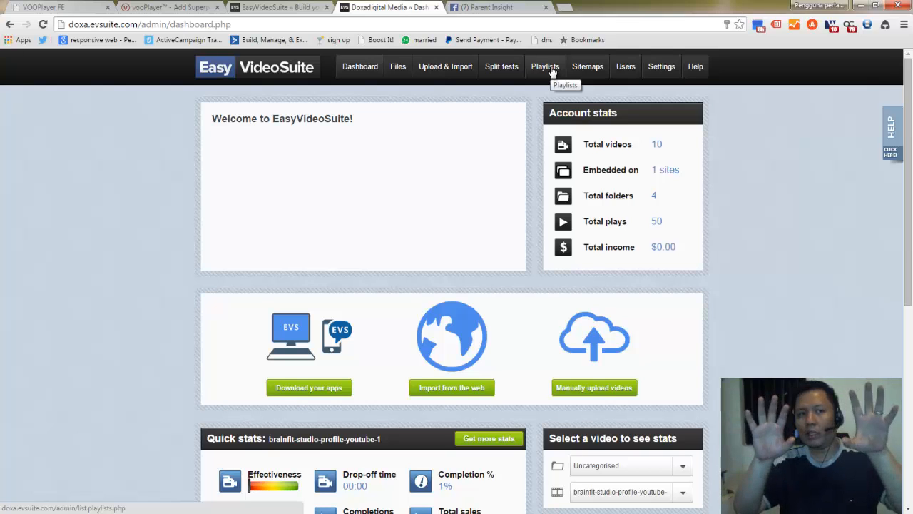
Step: Return to the vooPlayer sales page and review its feature list and pricing offer beside the sales video
{"action": "left_click", "coordinate": [67, 7]}
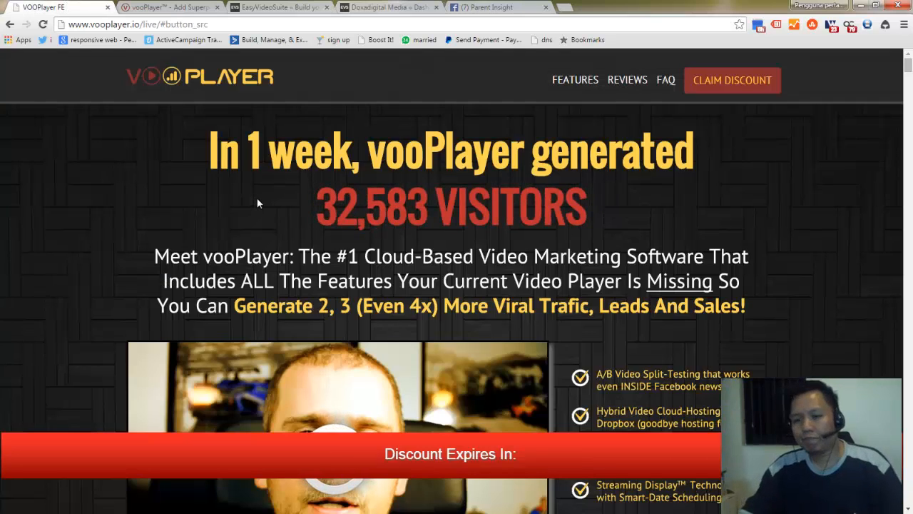
{"action": "scroll", "coordinate": [280, 225], "scroll_direction": "down", "scroll_amount": 3}
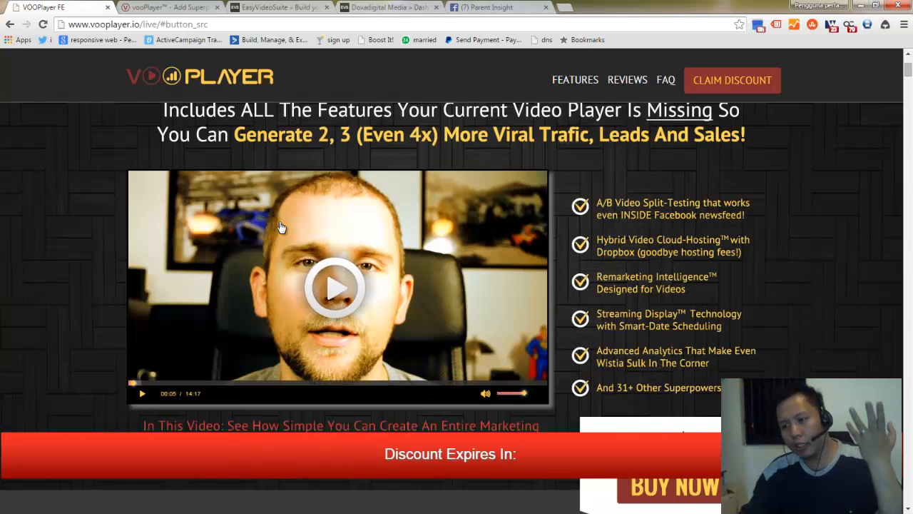
{"action": "scroll", "coordinate": [280, 227], "scroll_direction": "down", "scroll_amount": 1}
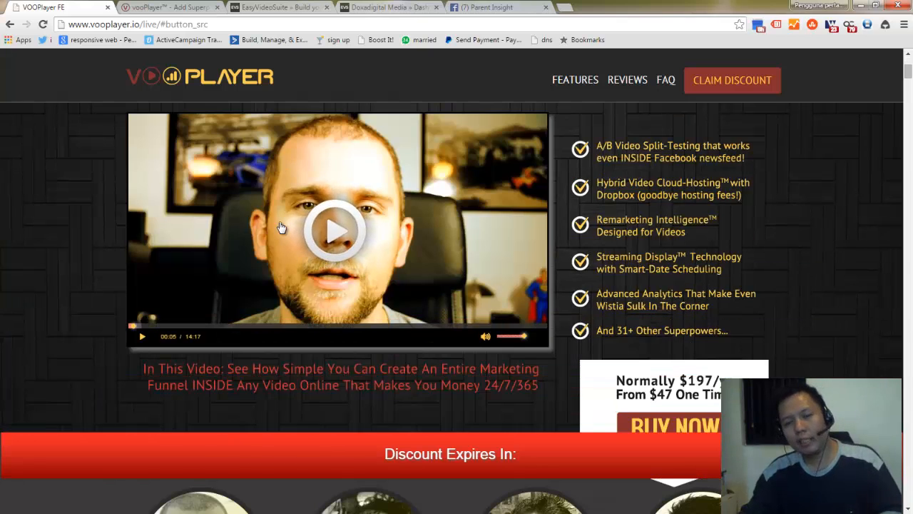